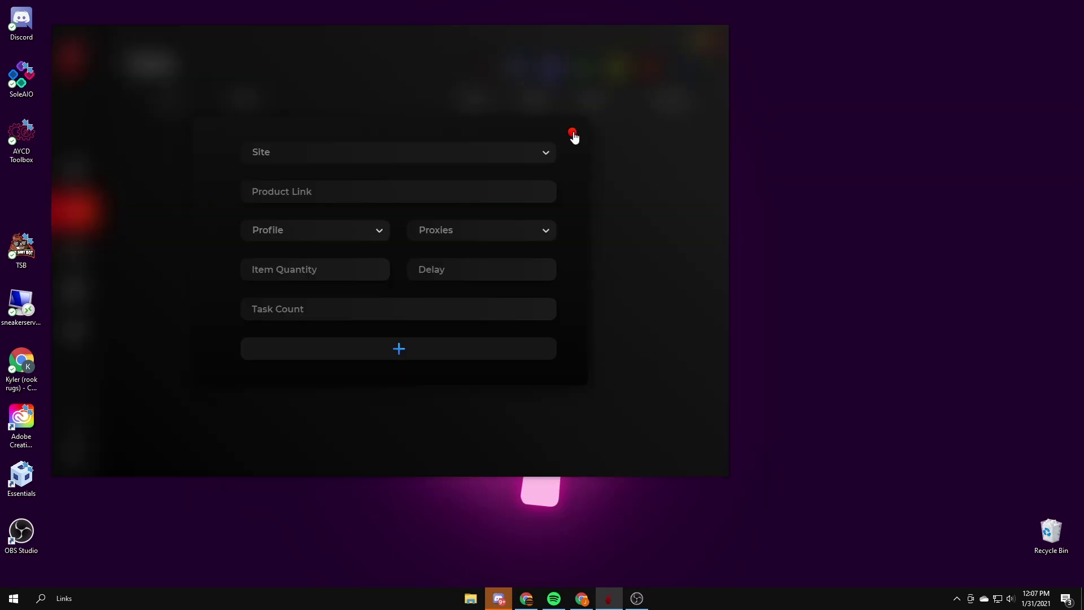
Step: Look through the supported-sites list in the new-task form, then close the form
{"action": "left_click", "coordinate": [572, 133]}
{"action": "left_click", "coordinate": [690, 71]}
{"action": "left_click", "coordinate": [467, 155]}
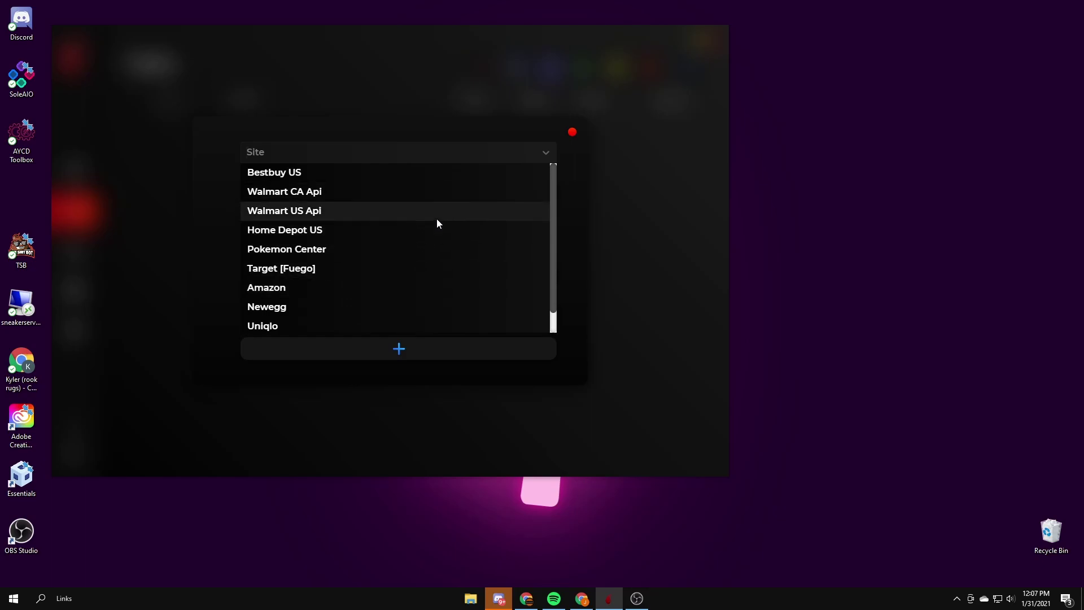
{"action": "scroll", "coordinate": [436, 219], "scroll_direction": "down", "scroll_amount": 1}
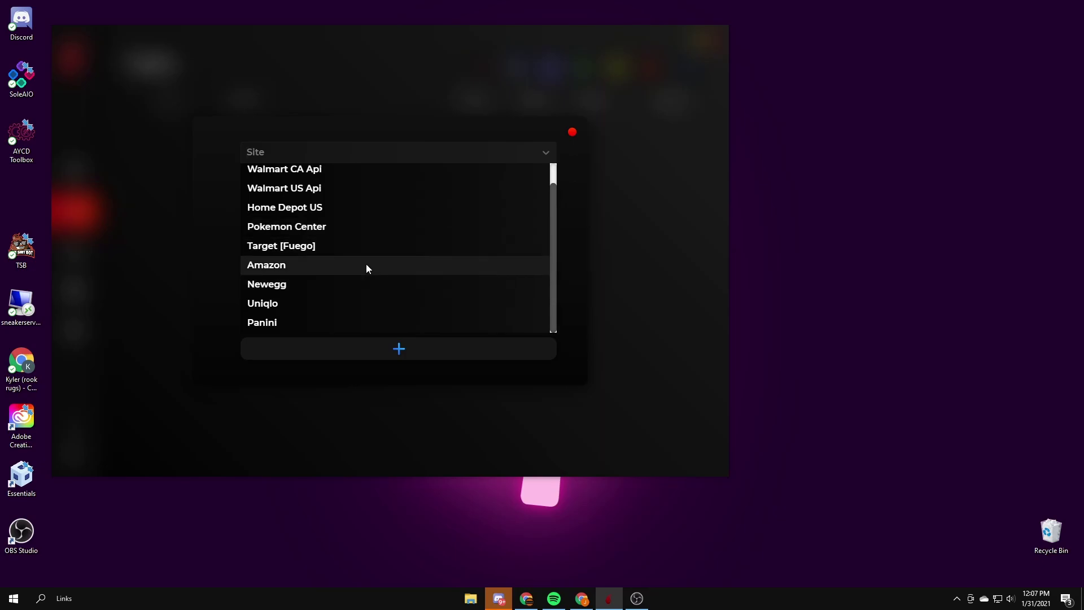
{"action": "scroll", "coordinate": [363, 272], "scroll_direction": "up", "scroll_amount": 1}
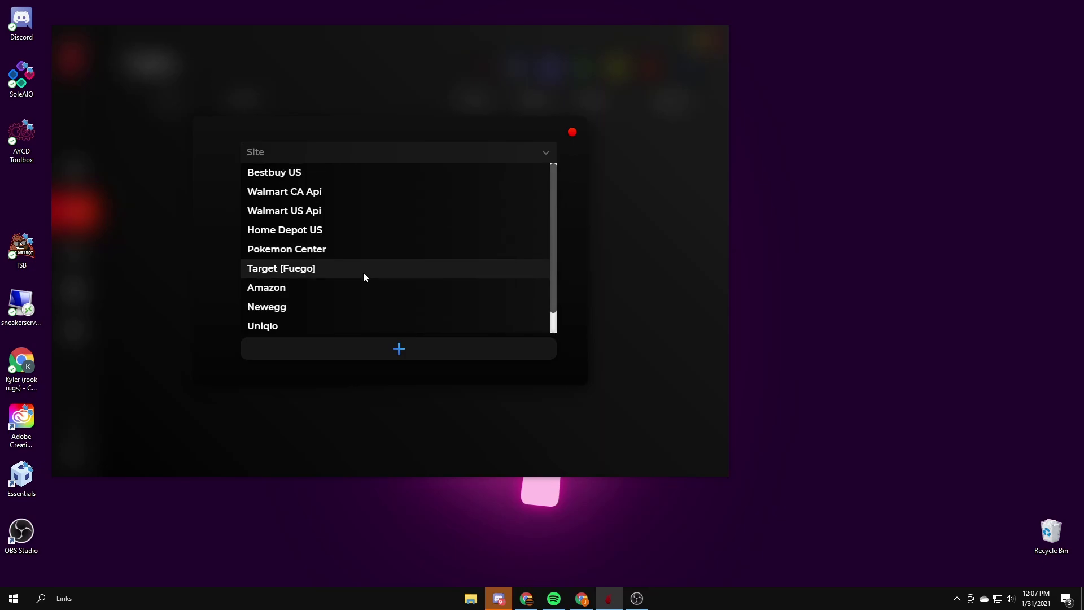
{"action": "left_click", "coordinate": [573, 134]}
{"action": "left_click", "coordinate": [572, 134]}
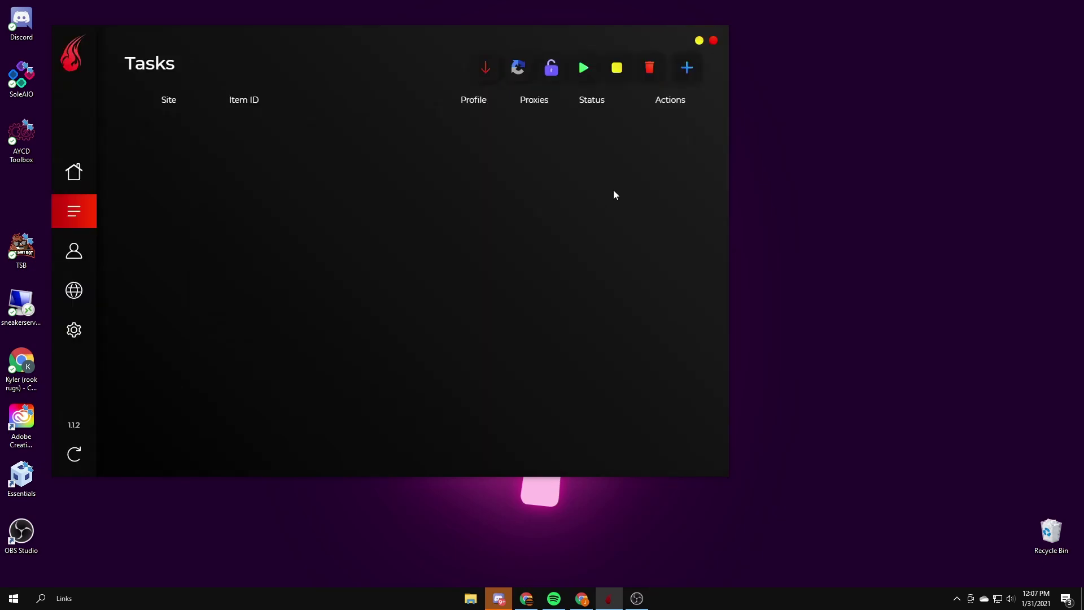
Step: Open two captcha solver windows, reposition them, then close both
{"action": "left_click", "coordinate": [518, 68]}
{"action": "left_click_drag", "start_coordinate": [466, 151], "coordinate": [801, 59]}
{"action": "left_click_drag", "start_coordinate": [75, 106], "coordinate": [54, 96]}
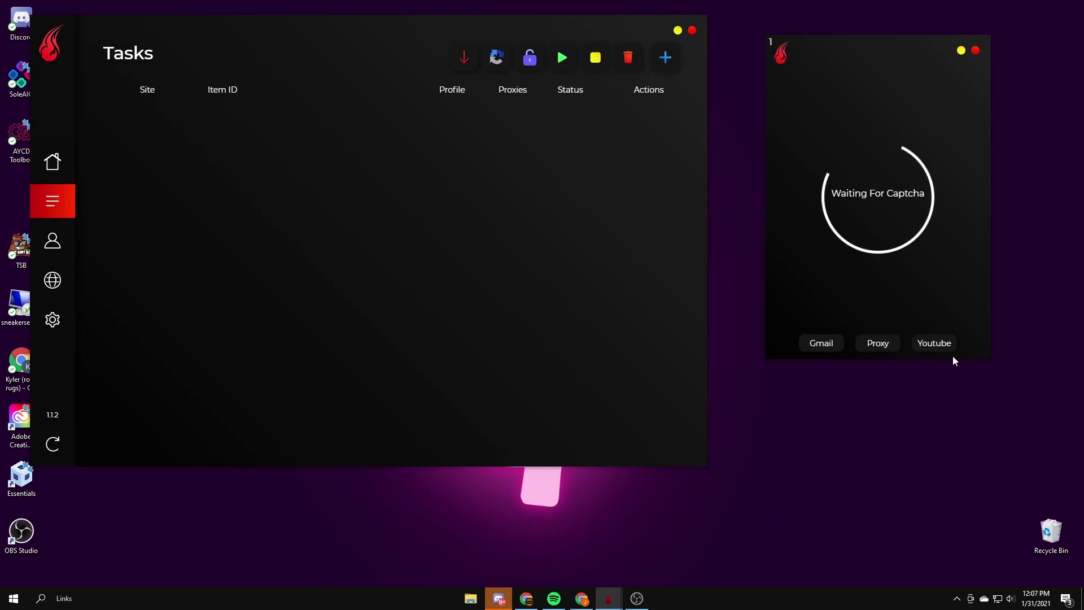
{"action": "left_click", "coordinate": [500, 61]}
{"action": "left_click_drag", "start_coordinate": [459, 162], "coordinate": [797, 289]}
{"action": "left_click", "coordinate": [990, 276]}
{"action": "left_click", "coordinate": [977, 53]}
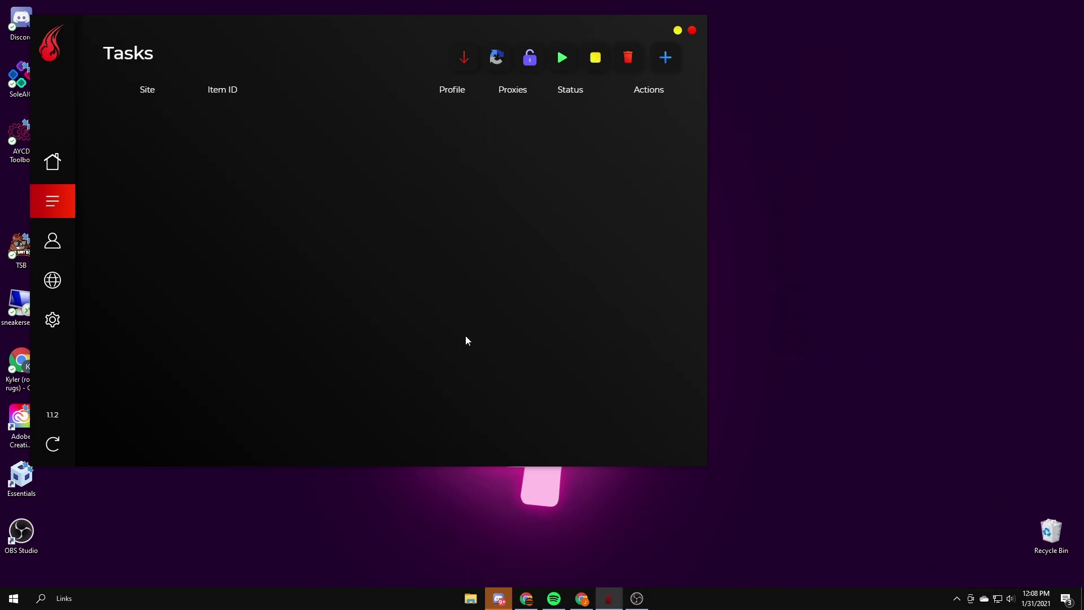
Step: Visit Settings, view the saved proxy lists on the Proxies page, then return to Overview
{"action": "left_click", "coordinate": [57, 334]}
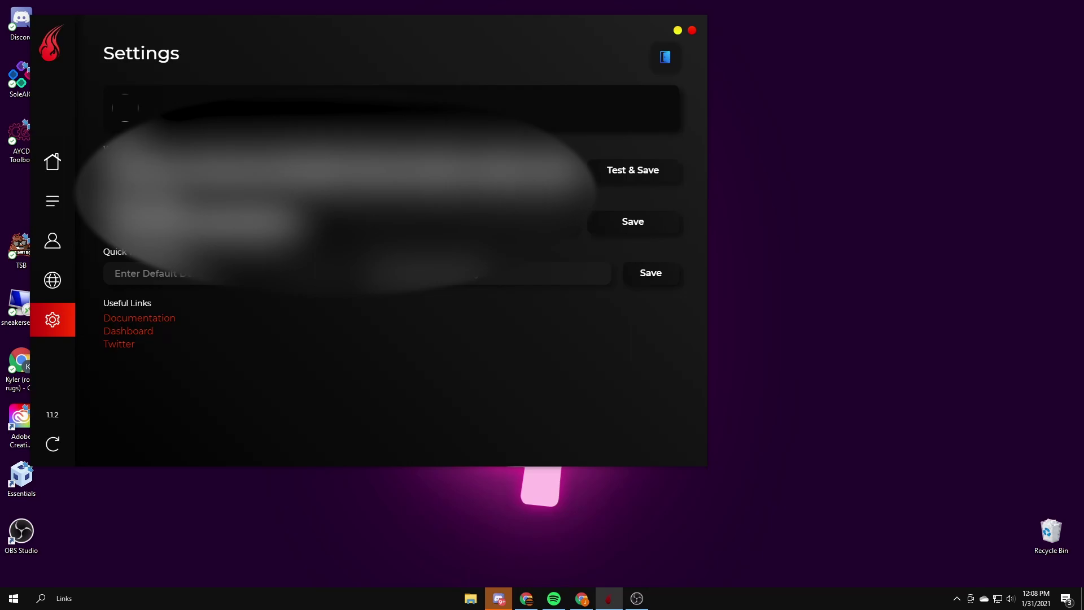
{"action": "left_click", "coordinate": [68, 279]}
{"action": "left_click", "coordinate": [292, 72]}
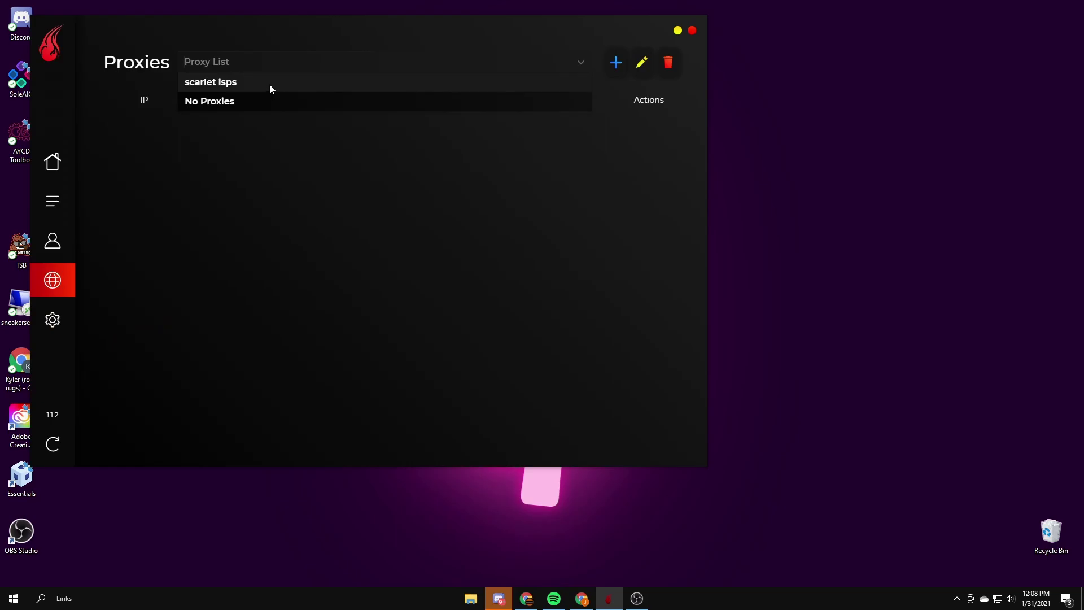
{"action": "left_click", "coordinate": [52, 240]}
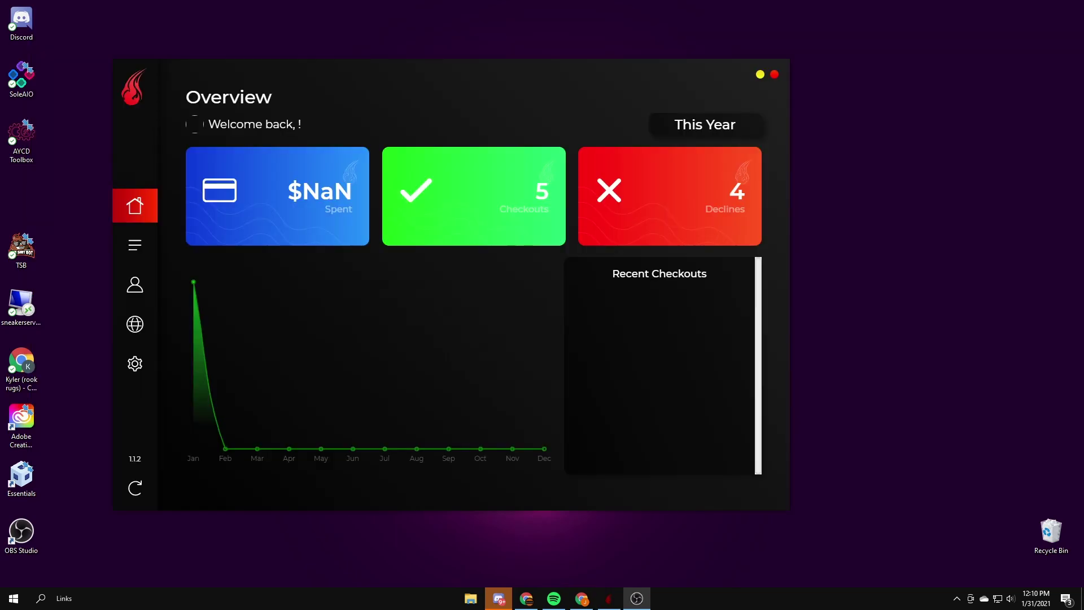
Step: Add an Amazon session with the account's e-mail and password, region United States, and log in
{"action": "left_click", "coordinate": [136, 286]}
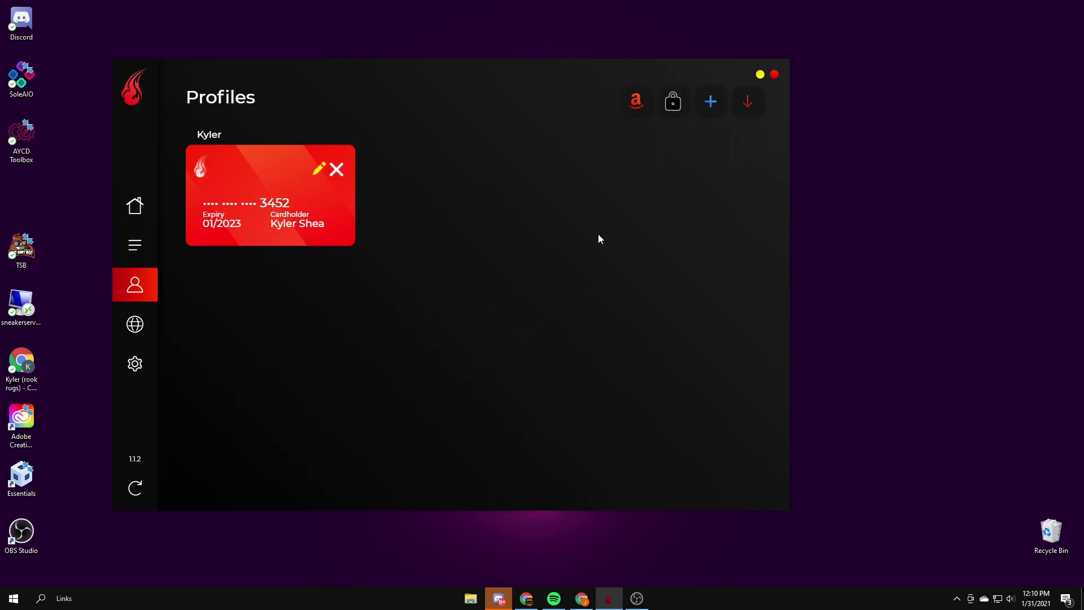
{"action": "left_click", "coordinate": [632, 102]}
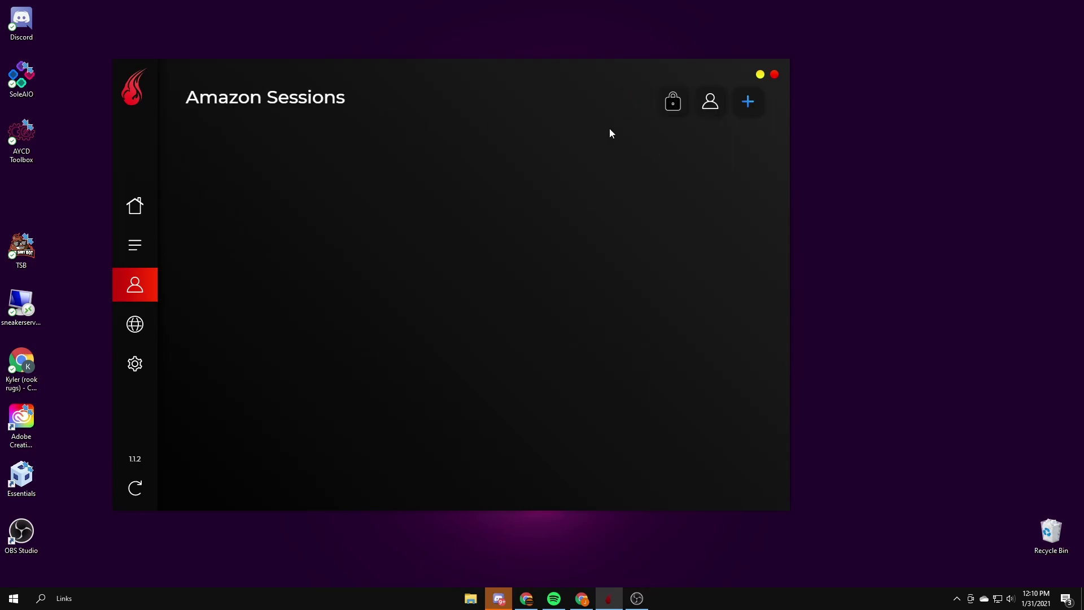
{"action": "left_click", "coordinate": [746, 105]}
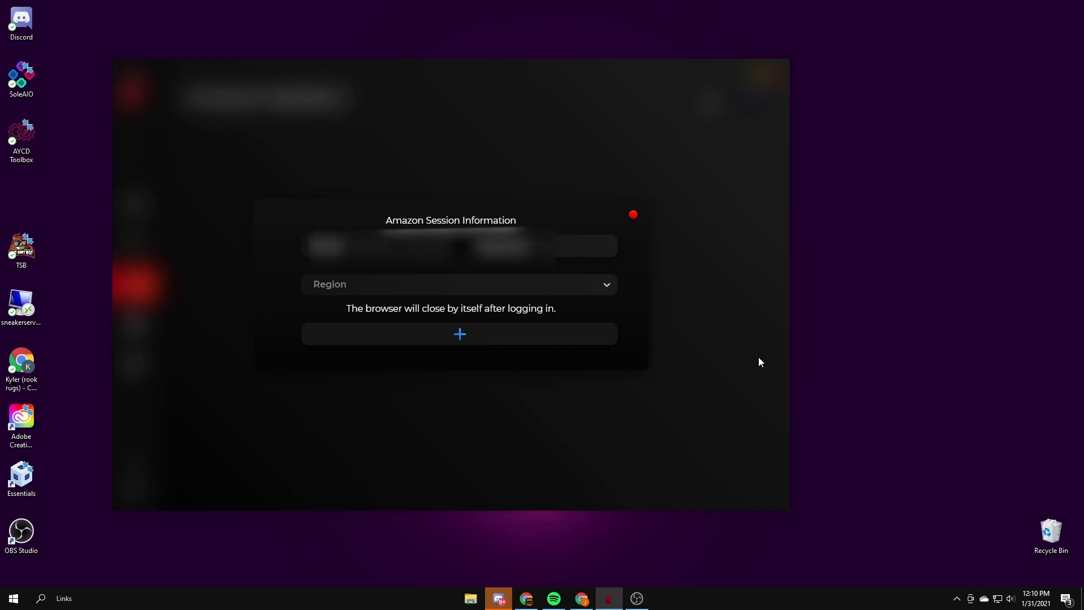
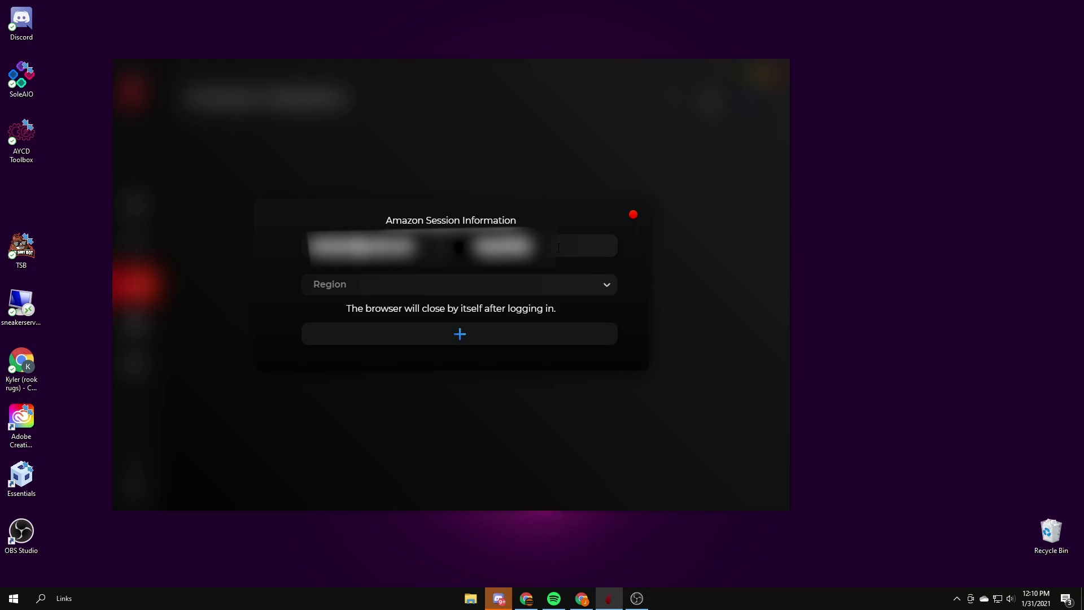
{"action": "left_click", "coordinate": [408, 285]}
{"action": "left_click", "coordinate": [407, 304]}
{"action": "left_click", "coordinate": [412, 334]}
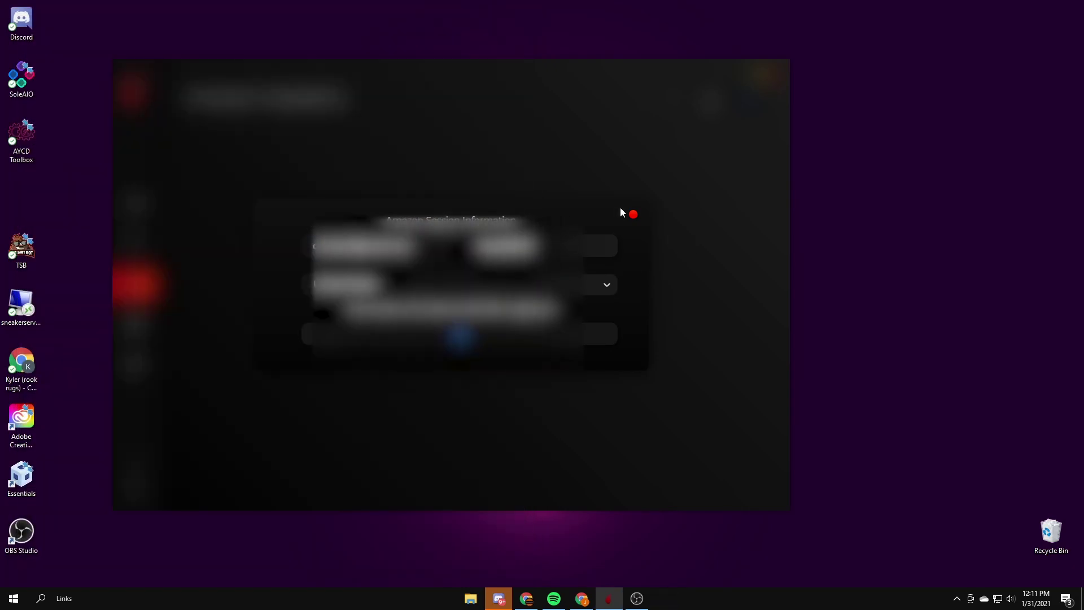
Step: Start a new Amazon task and find its session list still empty
{"action": "left_click", "coordinate": [633, 214]}
{"action": "left_click", "coordinate": [152, 247]}
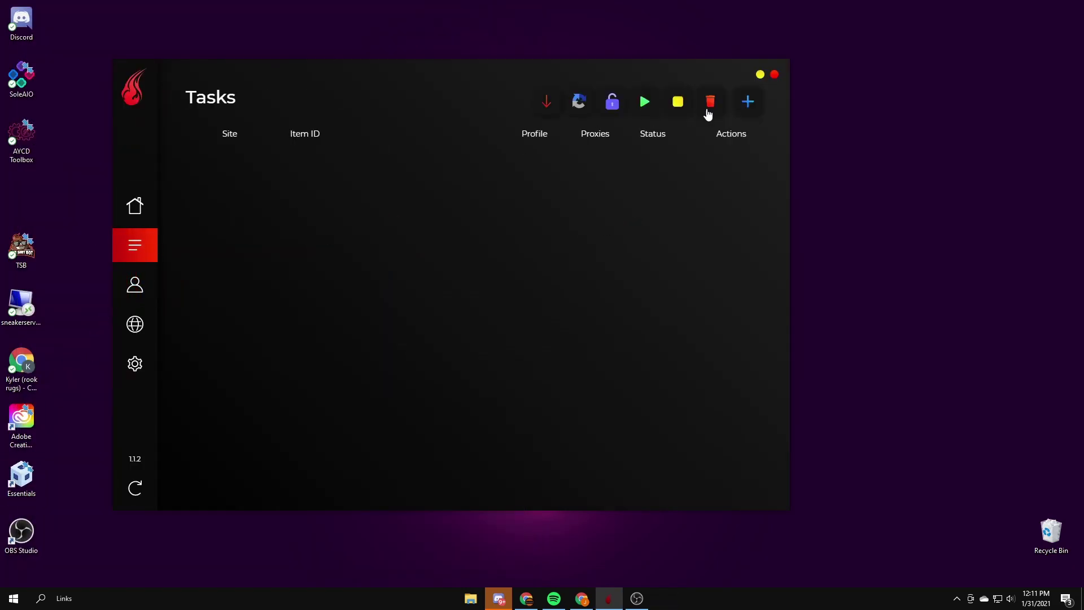
{"action": "left_click", "coordinate": [747, 103]}
{"action": "left_click", "coordinate": [426, 198]}
{"action": "left_click", "coordinate": [355, 321]}
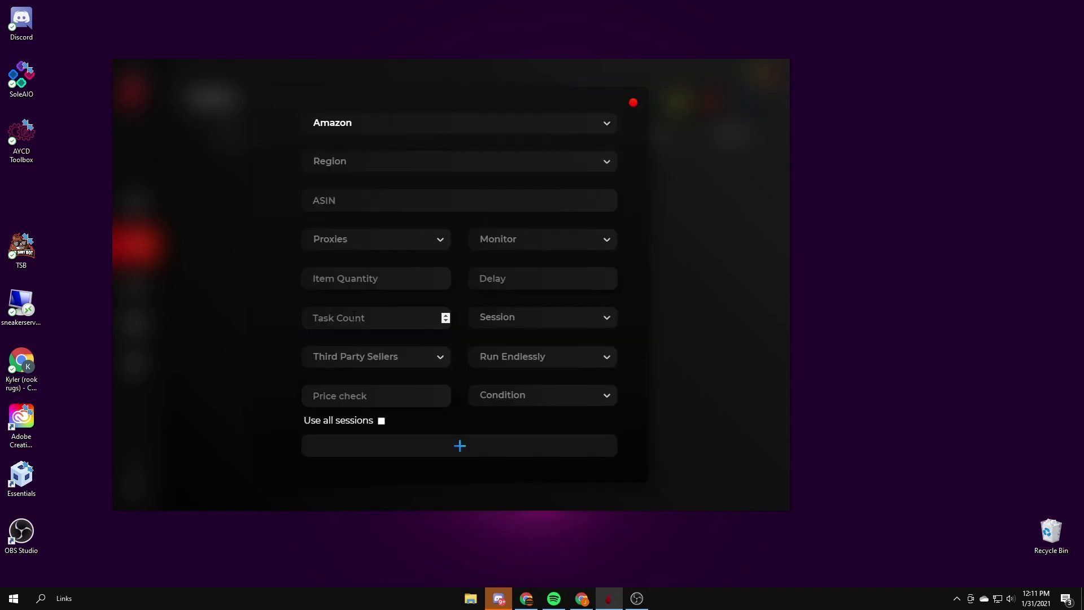
{"action": "left_click", "coordinate": [365, 239]}
{"action": "left_click", "coordinate": [364, 238]}
{"action": "left_click", "coordinate": [534, 317]}
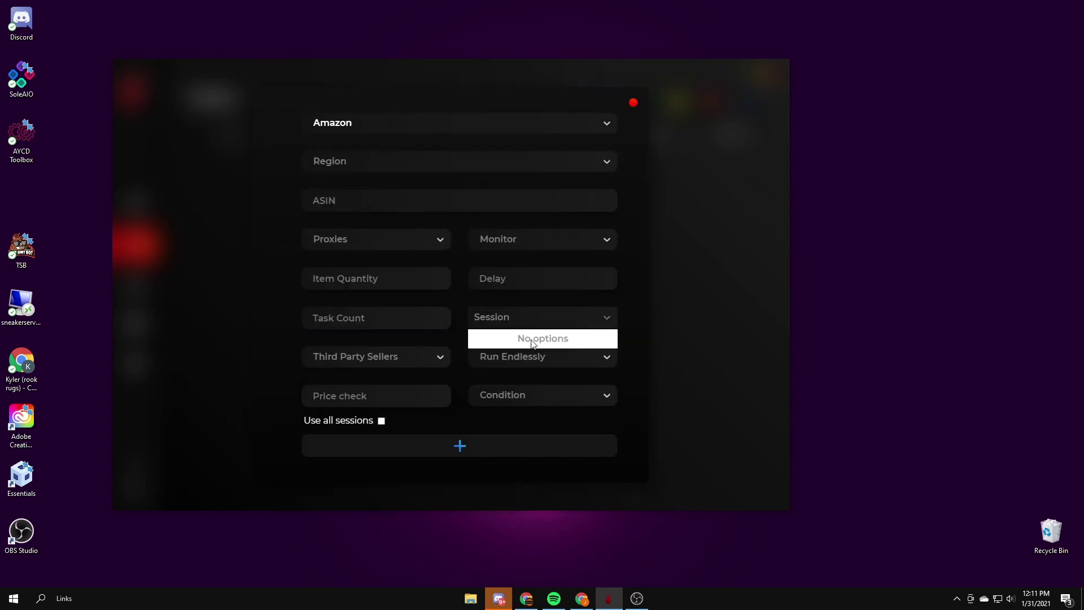
{"action": "left_click", "coordinate": [540, 314]}
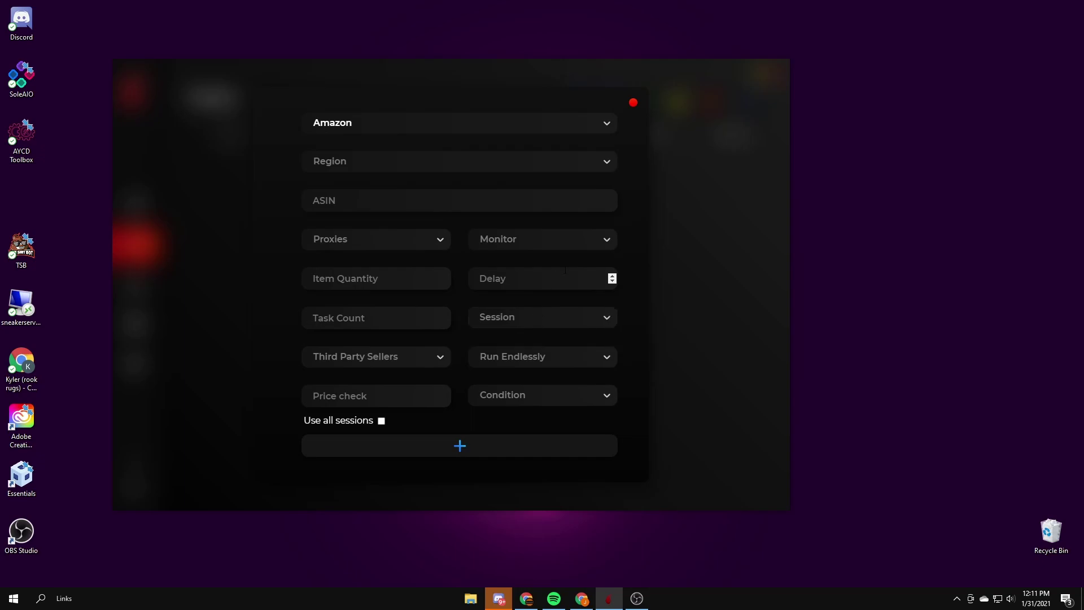
Step: Check the Amazon sessions page, then start a fresh task with Amazon as the site
{"action": "left_click", "coordinate": [633, 103]}
{"action": "left_click", "coordinate": [135, 284]}
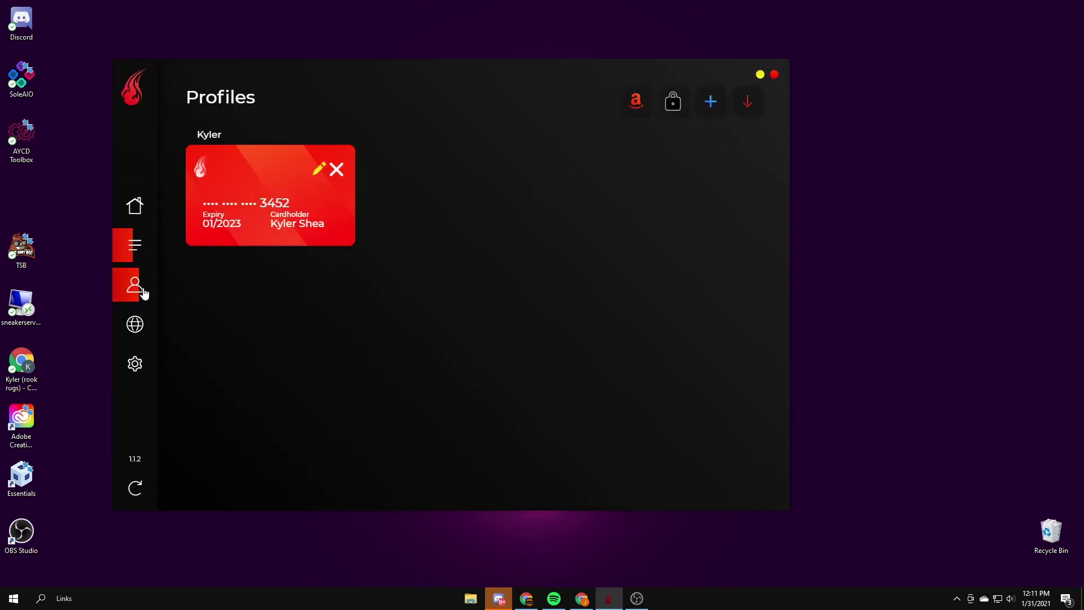
{"action": "left_click", "coordinate": [644, 106]}
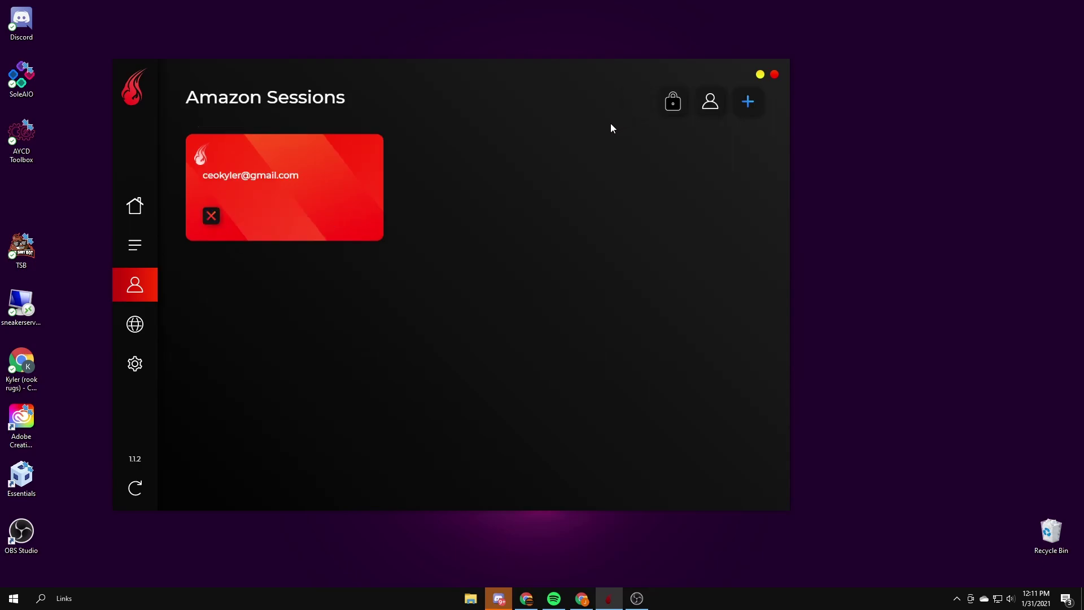
{"action": "left_click", "coordinate": [135, 245]}
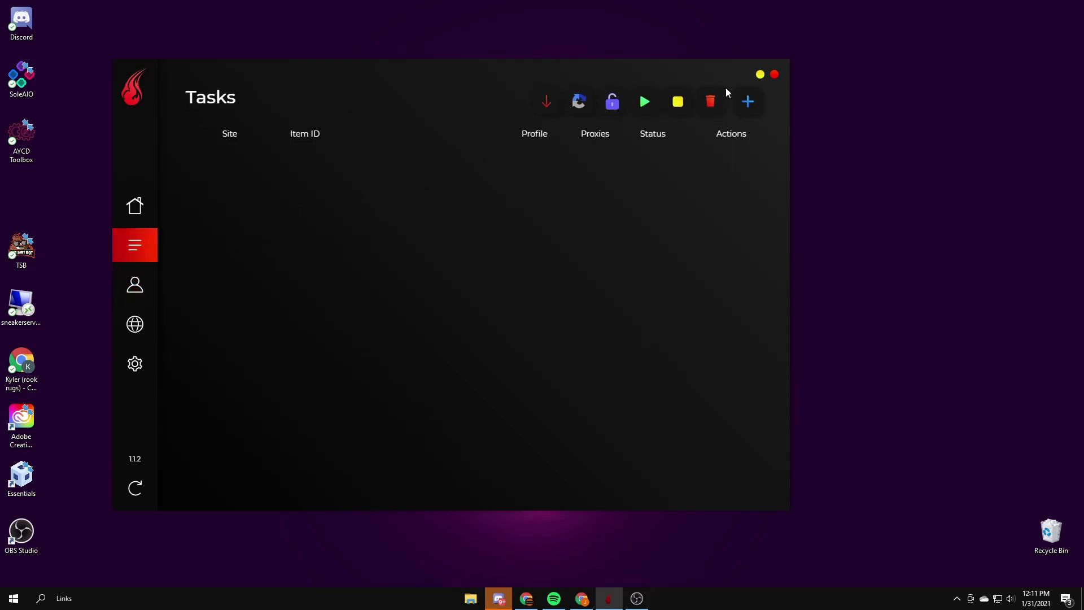
{"action": "left_click", "coordinate": [747, 101]}
{"action": "left_click", "coordinate": [536, 186]}
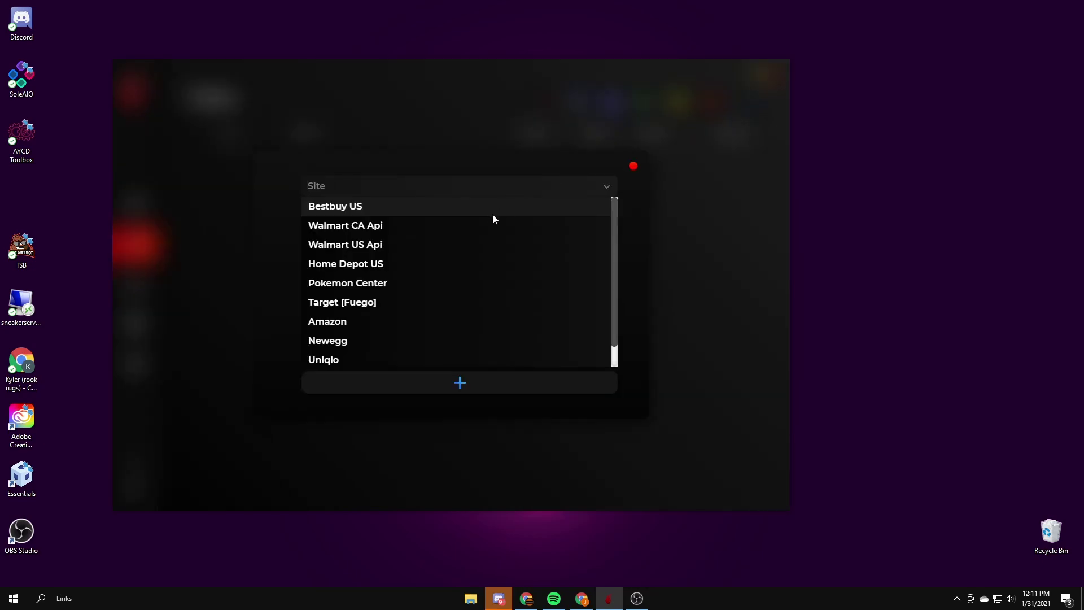
{"action": "left_click", "coordinate": [367, 321]}
Step: Set the task region to United States and choose the signed-in Amazon account as session
{"action": "left_click", "coordinate": [517, 319]}
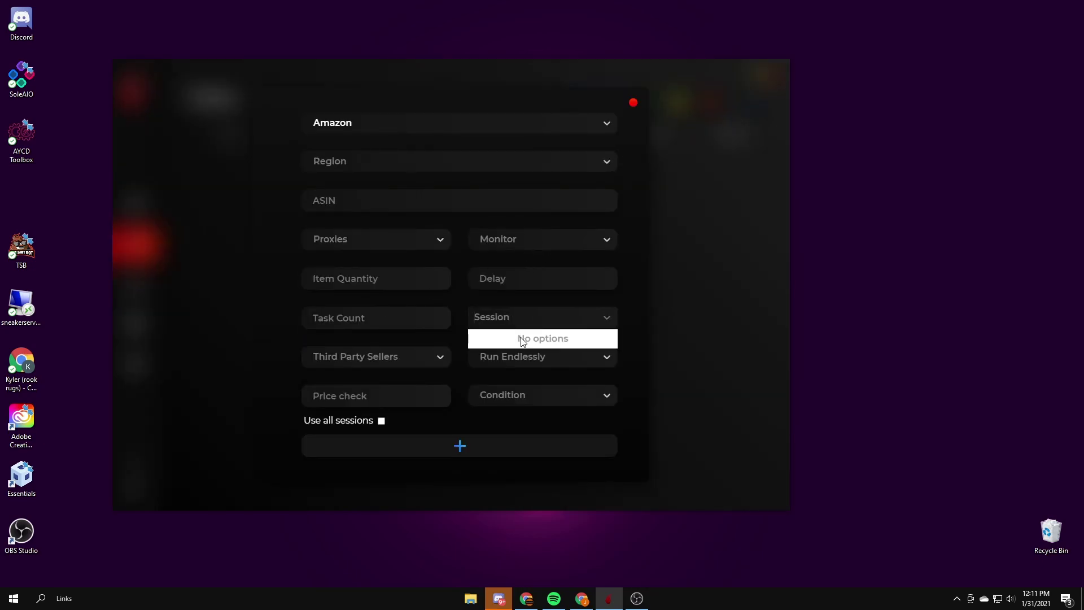
{"action": "left_click", "coordinate": [362, 165]}
{"action": "left_click", "coordinate": [361, 179]}
{"action": "left_click", "coordinate": [491, 314]}
{"action": "left_click", "coordinate": [401, 141]}
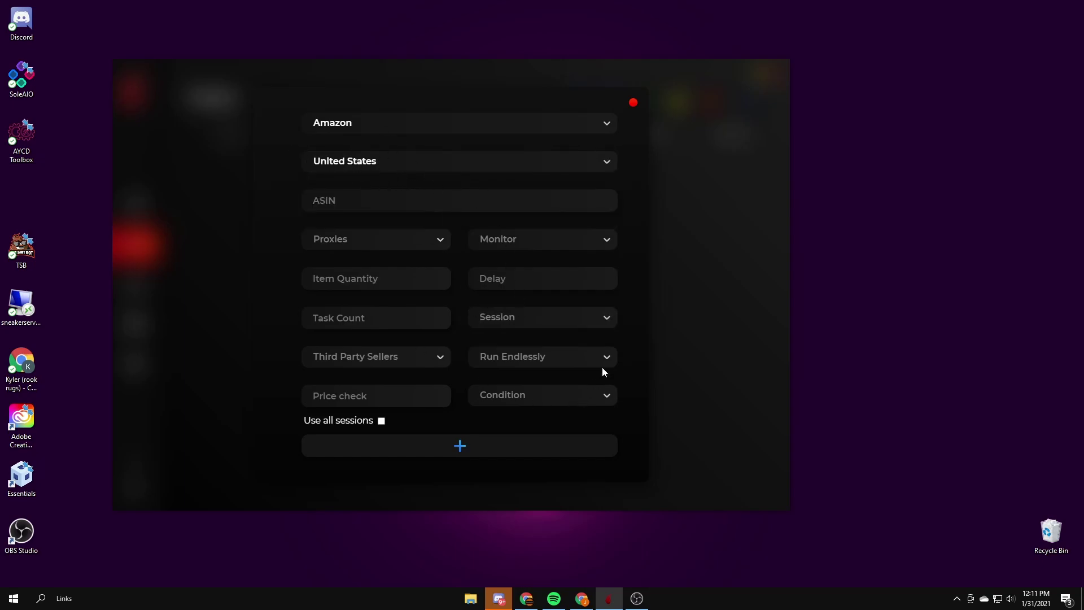
{"action": "left_click", "coordinate": [547, 314]}
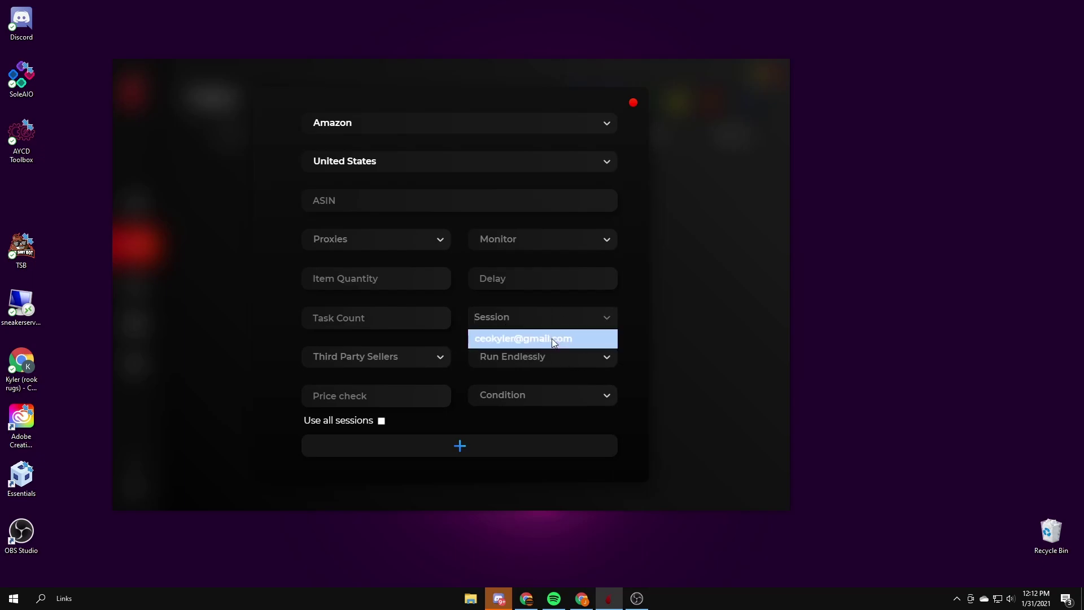
{"action": "left_click", "coordinate": [550, 338]}
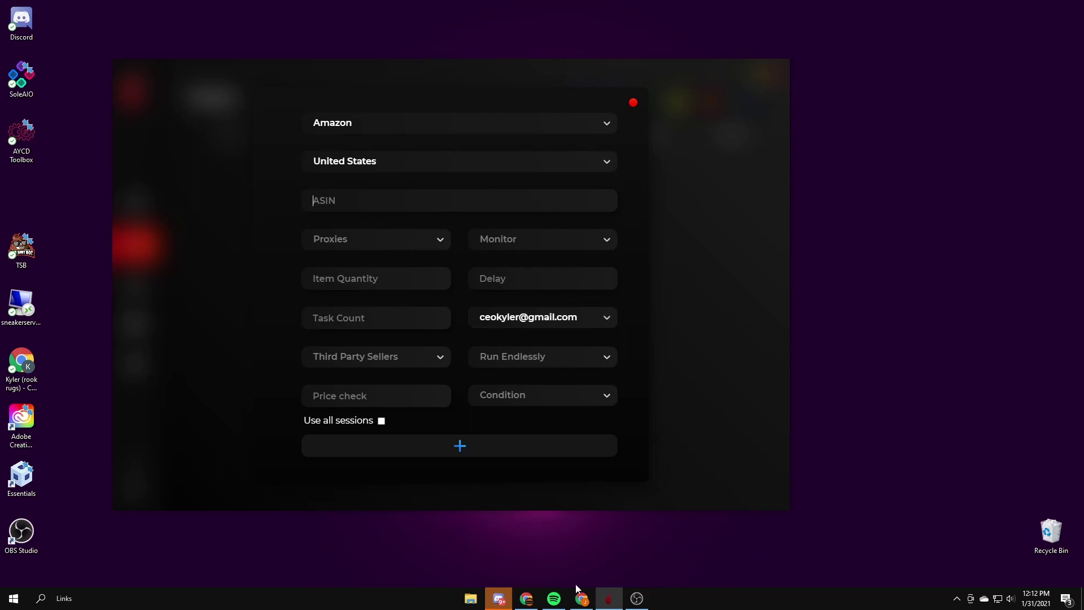
Step: Bring up Chrome on the Kracie Popin' Cookin' Sushi Kit page and select its ASIN in the address
{"action": "left_click", "coordinate": [526, 598]}
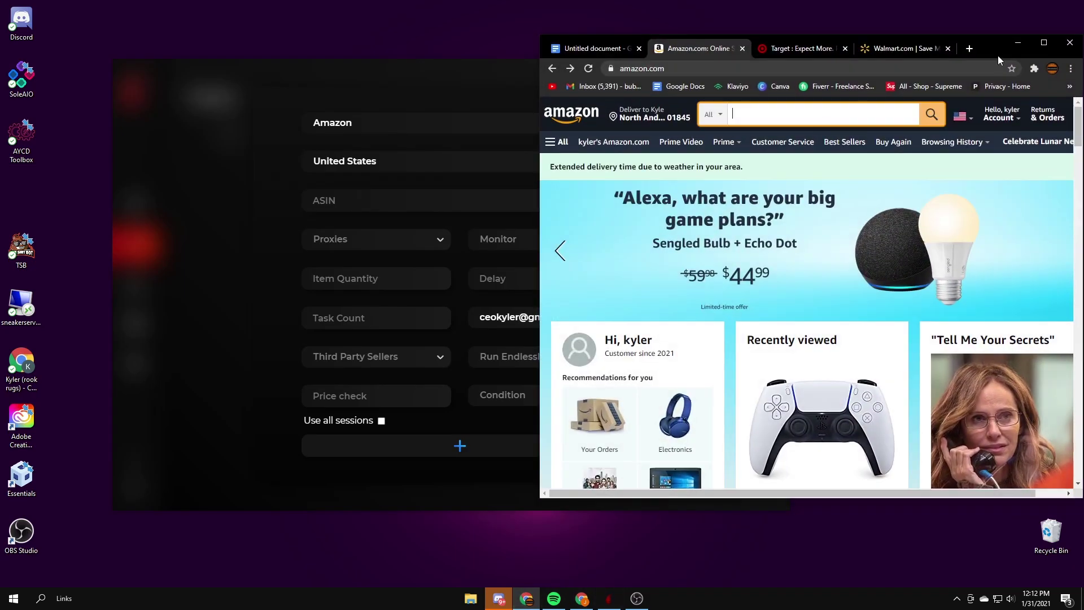
{"action": "left_click_drag", "start_coordinate": [997, 55], "coordinate": [682, 29]}
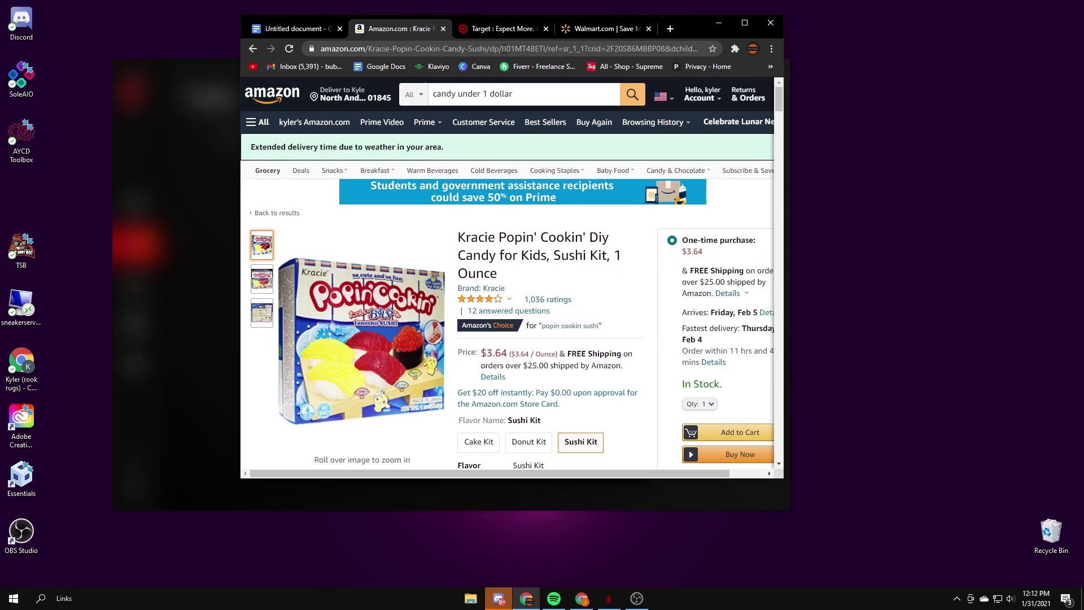
{"action": "left_click_drag", "start_coordinate": [502, 49], "coordinate": [545, 55]}
{"action": "key", "text": "ctrl+c"}
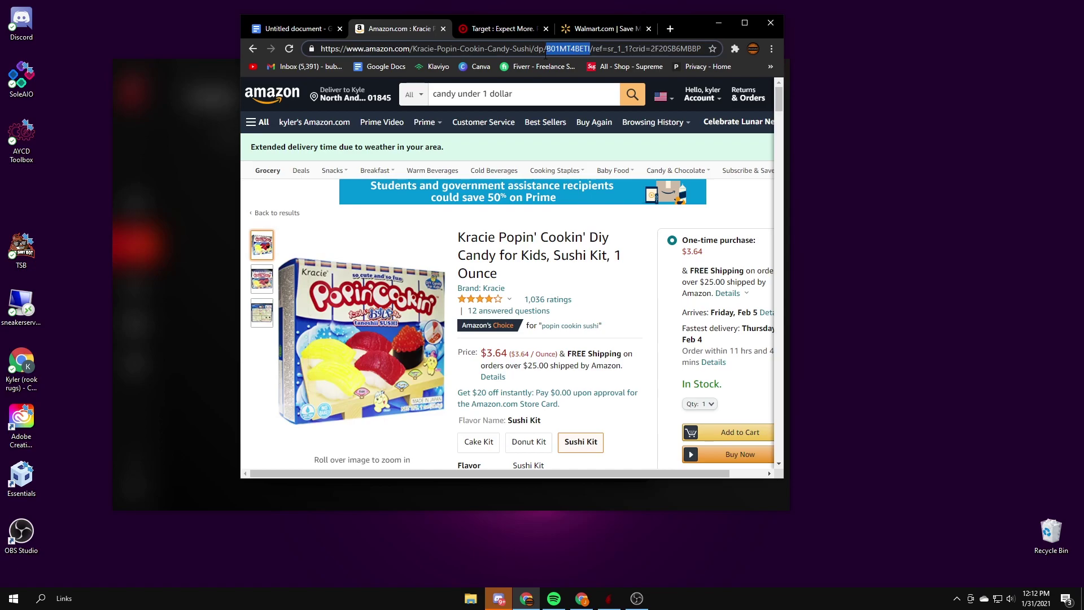
Step: Paste ASIN B01MT4BETI into the task, with No Proxies and Proxyless monitoring
{"action": "left_click", "coordinate": [719, 23]}
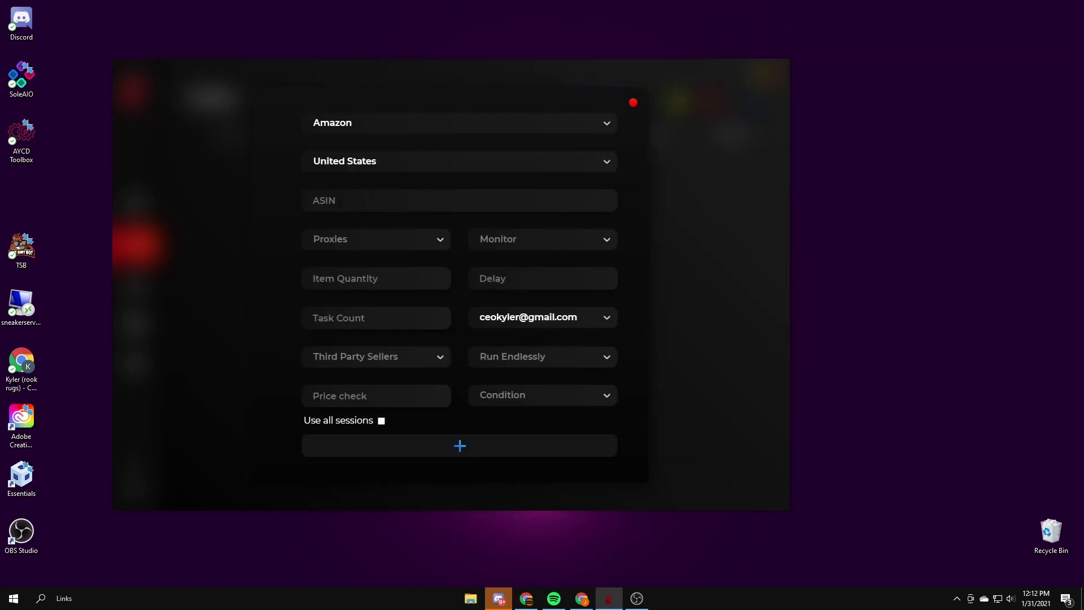
{"action": "key", "text": "ctrl+v"}
{"action": "left_click", "coordinate": [353, 237]}
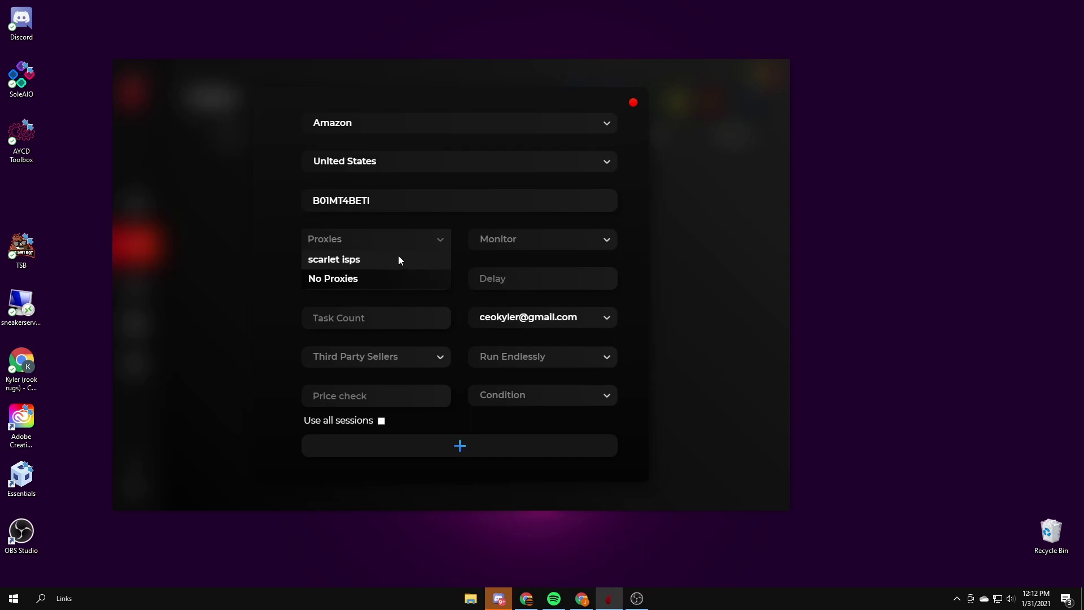
{"action": "left_click", "coordinate": [395, 276]}
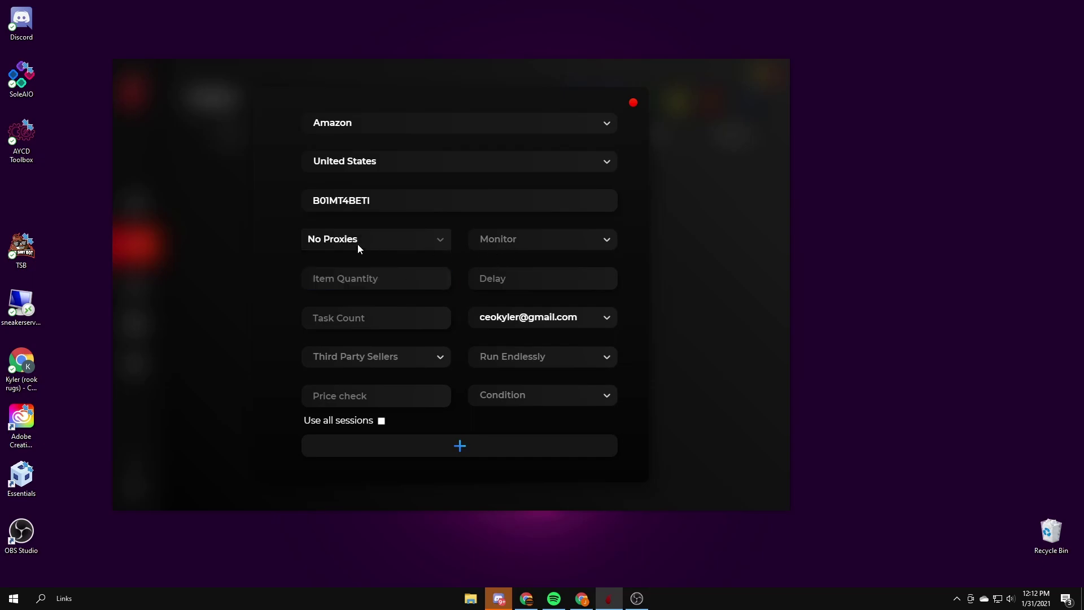
{"action": "left_click", "coordinate": [537, 243]}
{"action": "left_click", "coordinate": [546, 259]}
{"action": "left_click", "coordinate": [407, 237]}
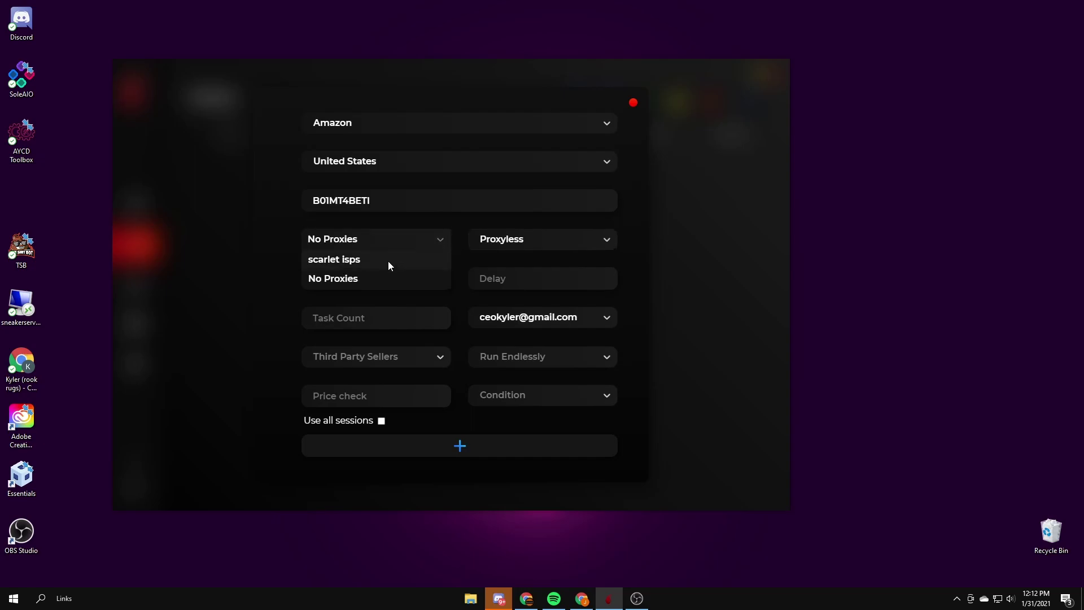
{"action": "left_click", "coordinate": [523, 242]}
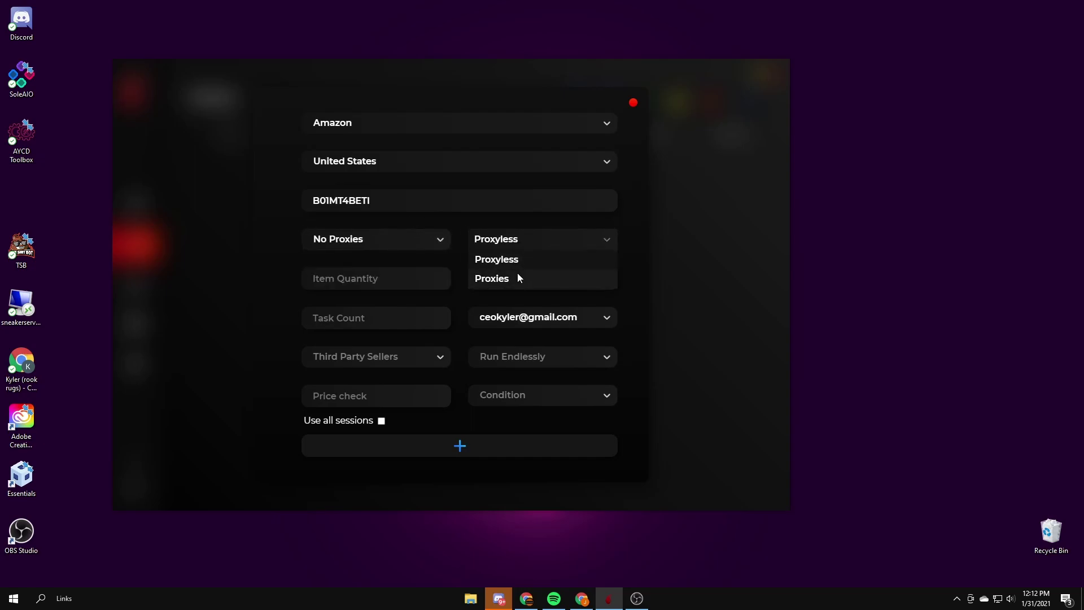
{"action": "left_click", "coordinate": [518, 260]}
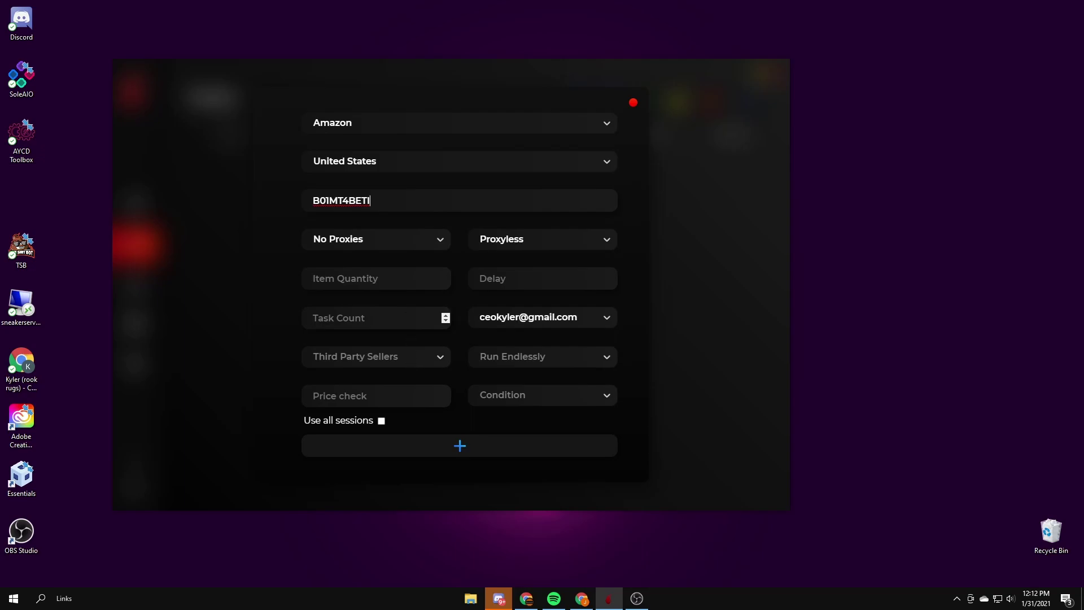
Step: Set item quantity, delay and task count to 1, with third-party sellers and run endlessly Yes
{"action": "left_click", "coordinate": [397, 285]}
{"action": "type", "text": "1"}
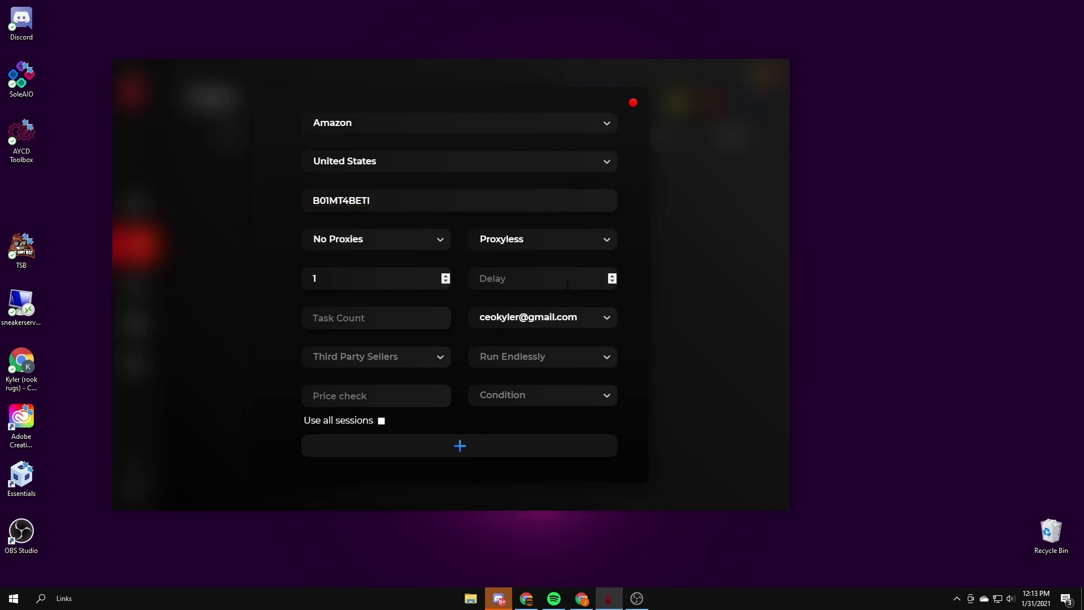
{"action": "left_click", "coordinate": [566, 285]}
{"action": "type", "text": "1"}
{"action": "left_click", "coordinate": [364, 310]}
{"action": "type", "text": "1"}
{"action": "left_click", "coordinate": [394, 362]}
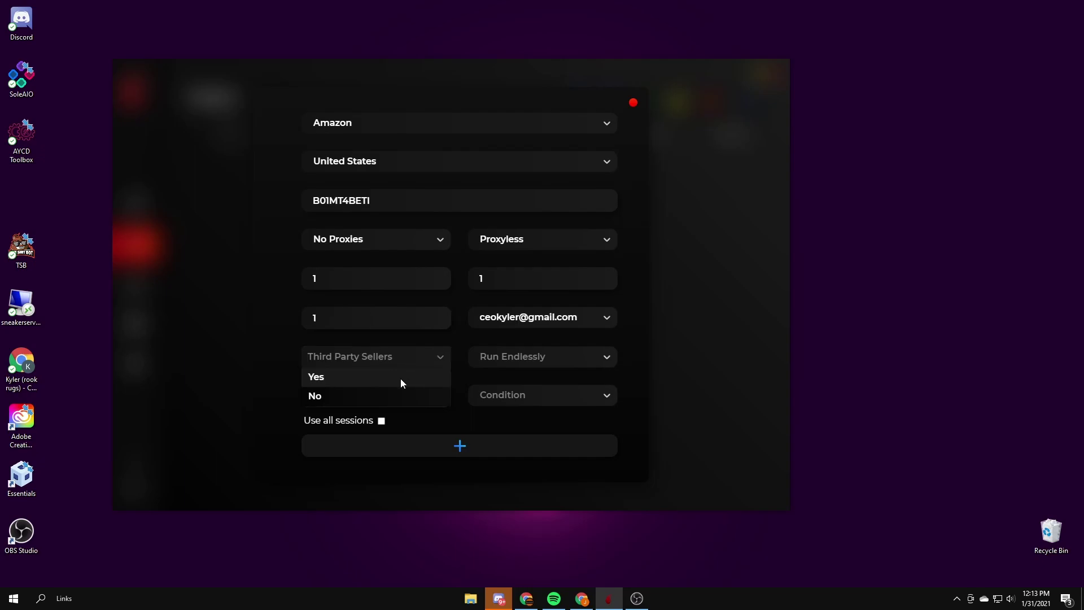
{"action": "left_click", "coordinate": [401, 379]}
{"action": "left_click", "coordinate": [533, 356]}
{"action": "left_click", "coordinate": [534, 375]}
{"action": "left_click", "coordinate": [442, 396]}
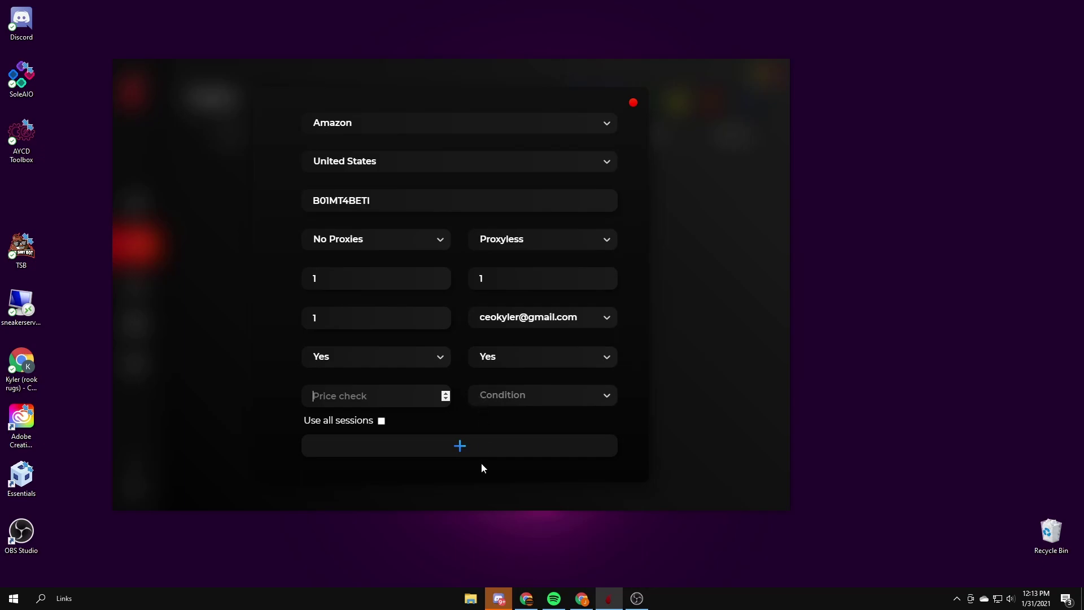
Step: Give the task price check 5 and New condition, add it, and start it running
{"action": "type", "text": "5"}
{"action": "left_click", "coordinate": [530, 398]}
{"action": "left_click", "coordinate": [524, 412]}
{"action": "left_click", "coordinate": [469, 452]}
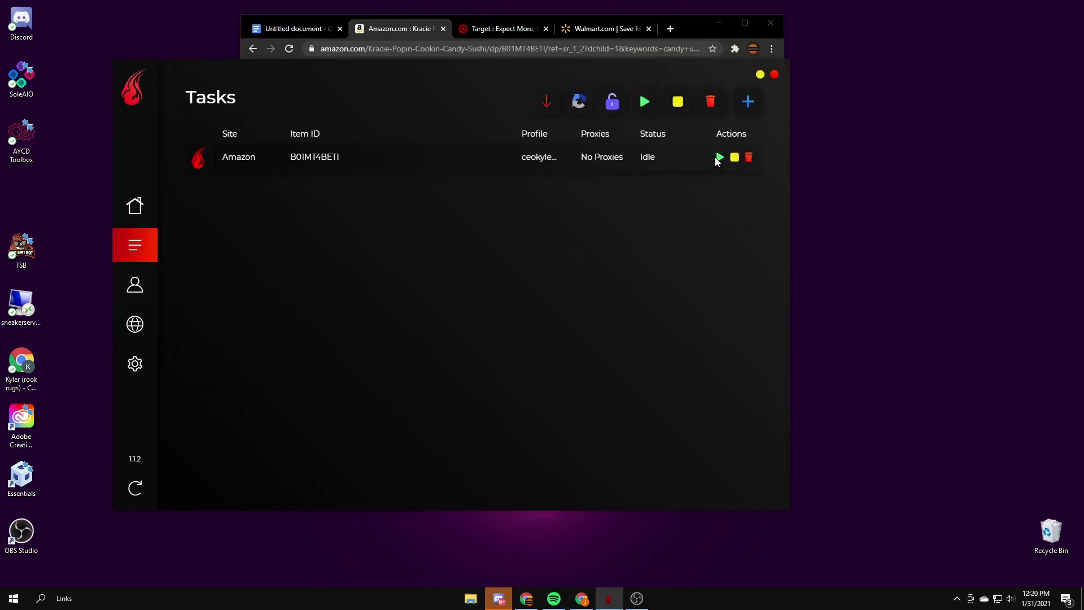
{"action": "left_click", "coordinate": [719, 157]}
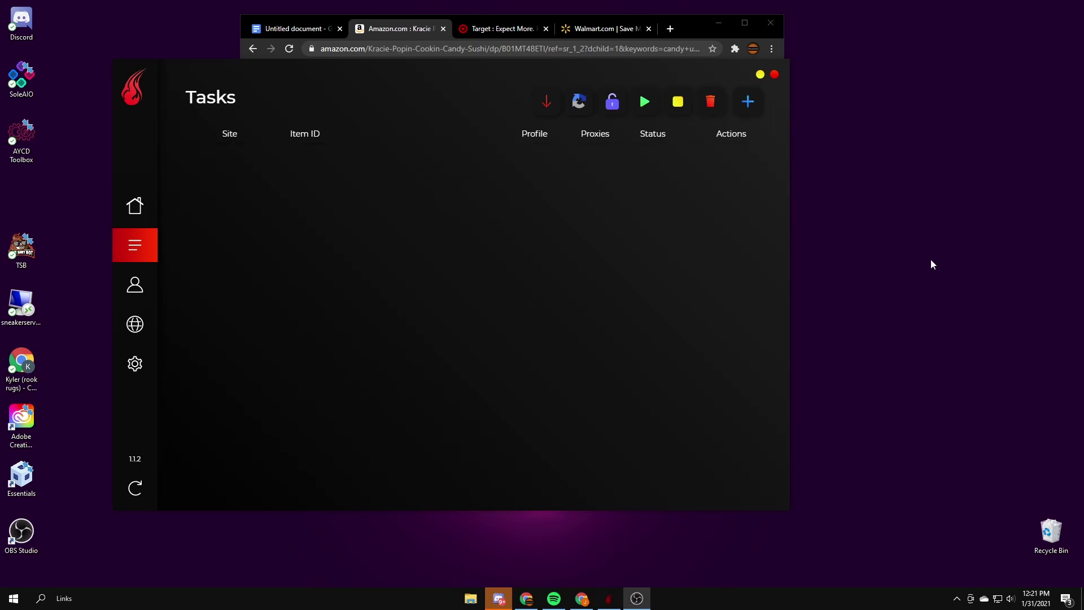
Step: Dismiss a new-task form, review the saved profiles and Walmart account, then return to Tasks
{"action": "left_click", "coordinate": [744, 103]}
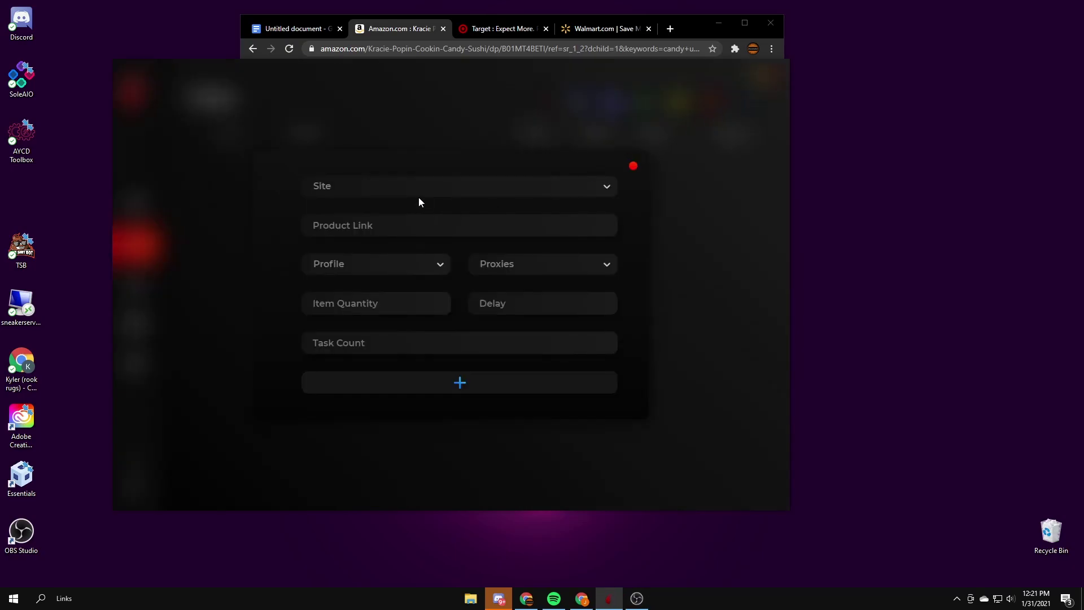
{"action": "left_click", "coordinate": [633, 165]}
{"action": "left_click", "coordinate": [134, 284]}
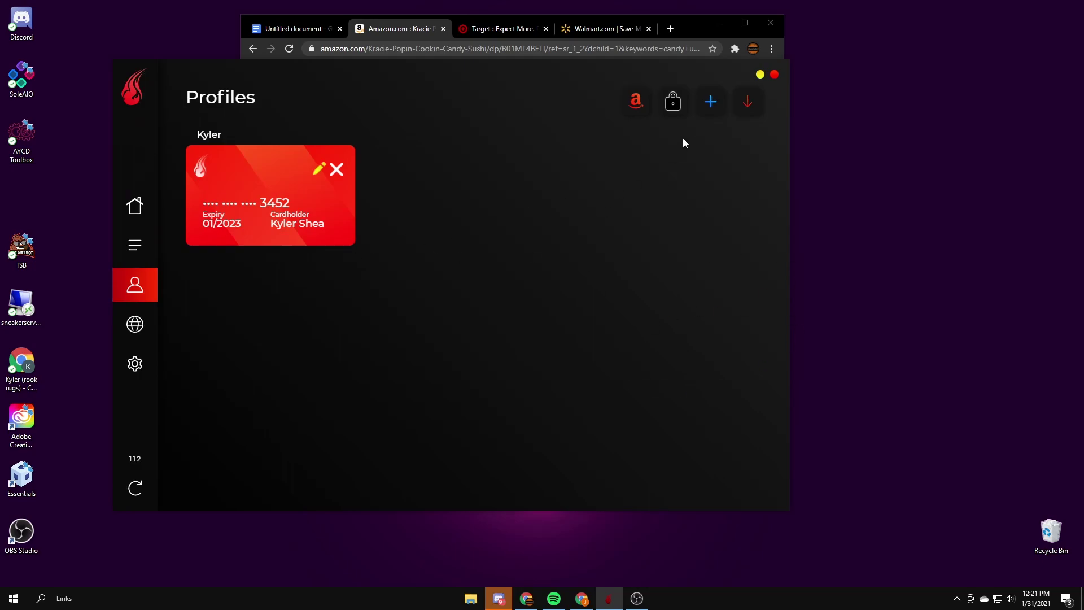
{"action": "left_click", "coordinate": [679, 104]}
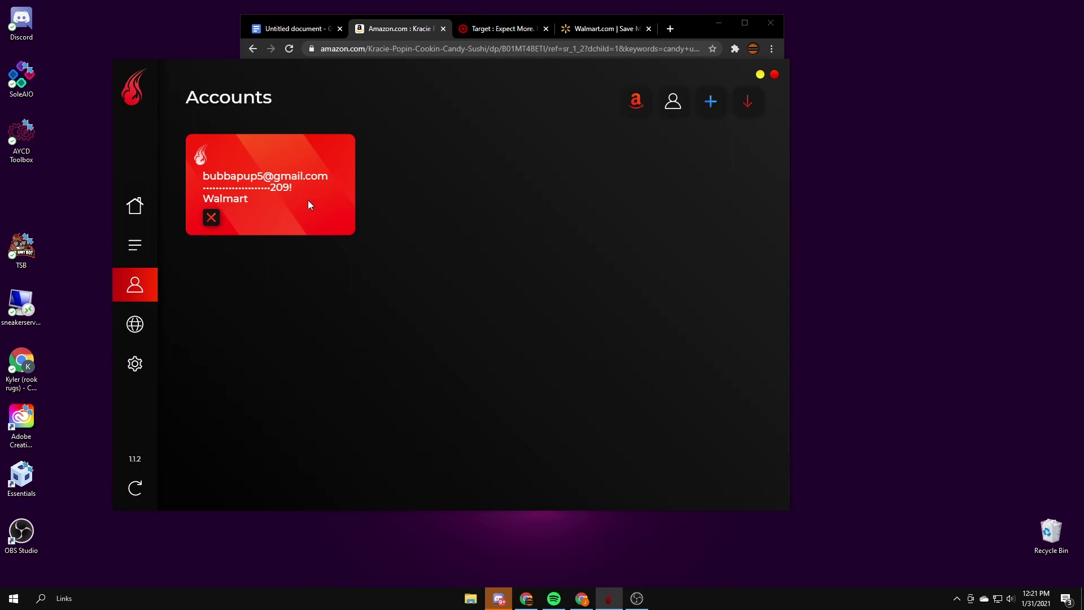
{"action": "left_click", "coordinate": [133, 242]}
Step: Start a new task with Walmart US Api as its site
{"action": "left_click", "coordinate": [747, 105]}
{"action": "left_click", "coordinate": [387, 186]}
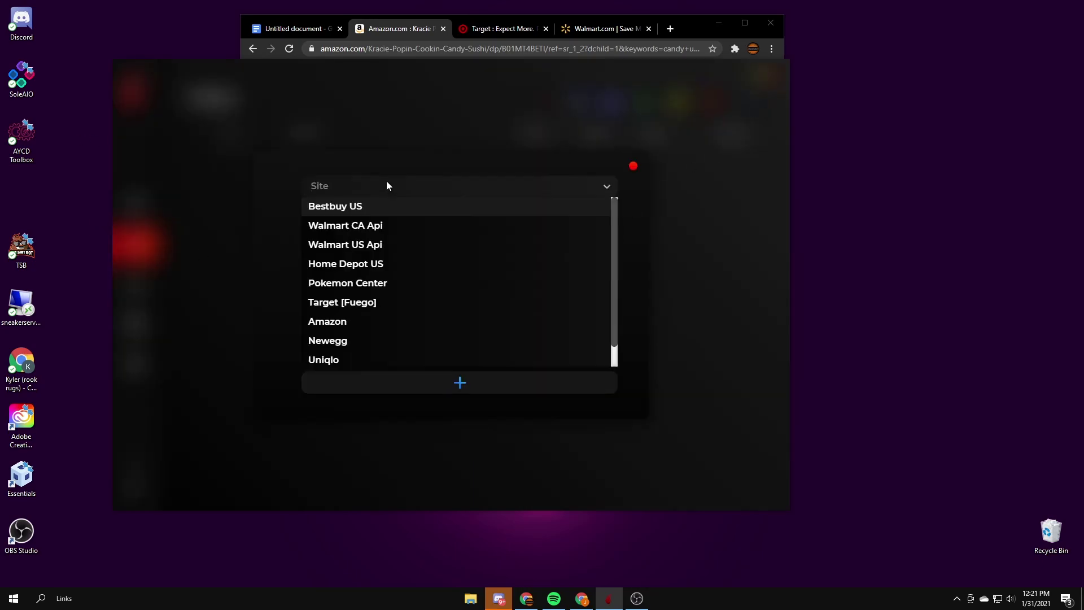
{"action": "scroll", "coordinate": [358, 326], "scroll_direction": "down", "scroll_amount": 1}
{"action": "scroll", "coordinate": [359, 323], "scroll_direction": "up", "scroll_amount": 1}
{"action": "left_click", "coordinate": [372, 245]}
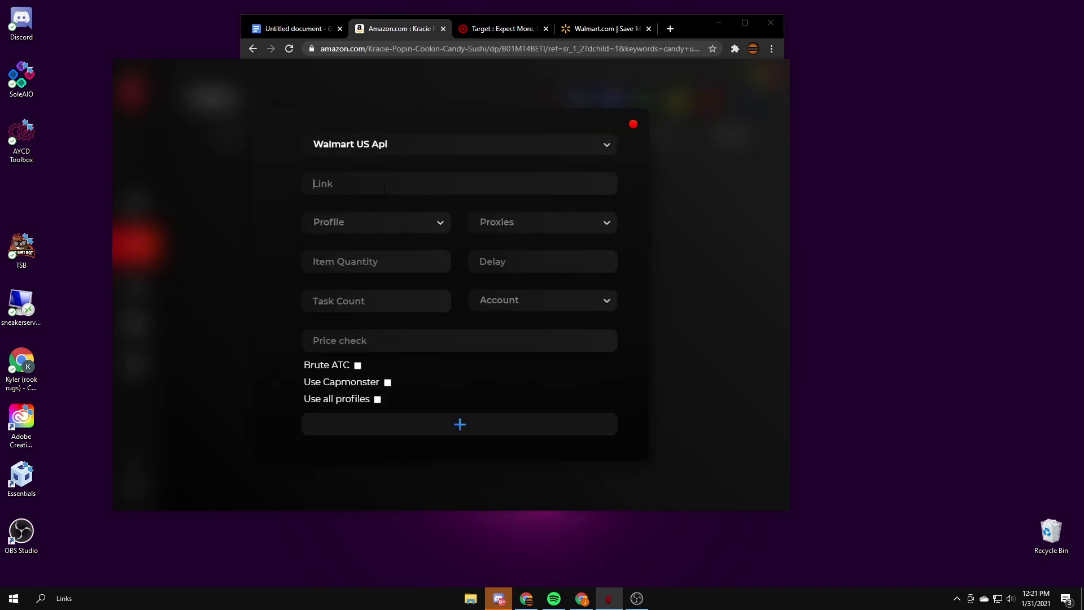
Step: Search Walmart.com in Chrome for 'cheap candy'
{"action": "left_click", "coordinate": [603, 29]}
{"action": "left_click", "coordinate": [429, 116]}
{"action": "type", "text": "cheap candy"}
Step: Open the M&M's Milk Chocolate Party Size 38 oz result and select its page address
{"action": "key", "text": "Return"}
{"action": "scroll", "coordinate": [467, 331], "scroll_direction": "down", "scroll_amount": 3}
{"action": "scroll", "coordinate": [473, 325], "scroll_direction": "down", "scroll_amount": 1}
{"action": "scroll", "coordinate": [477, 322], "scroll_direction": "up", "scroll_amount": 3}
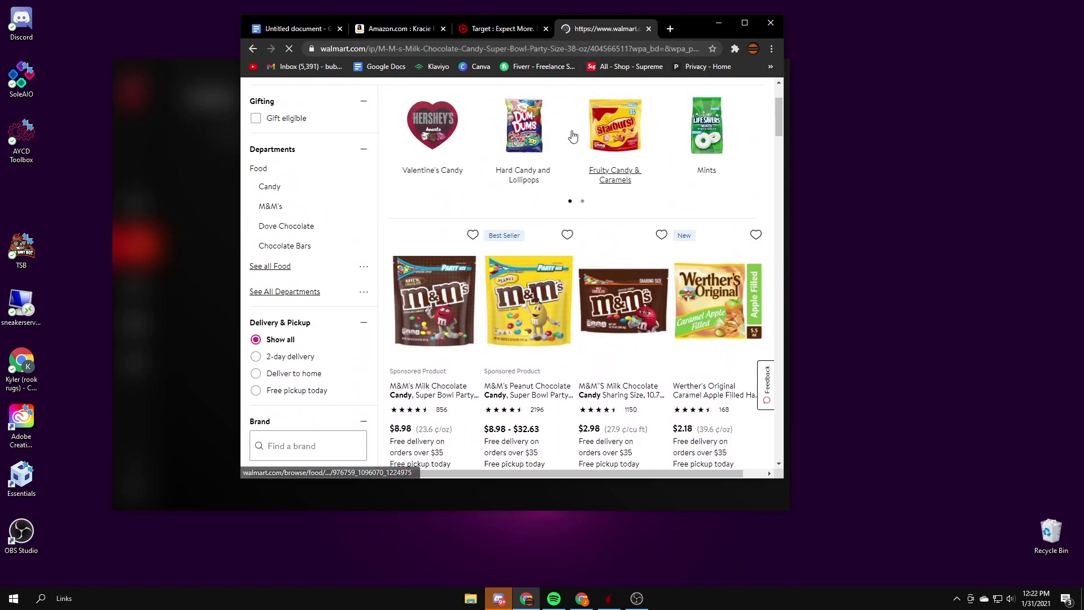
{"action": "left_click", "coordinate": [539, 50]}
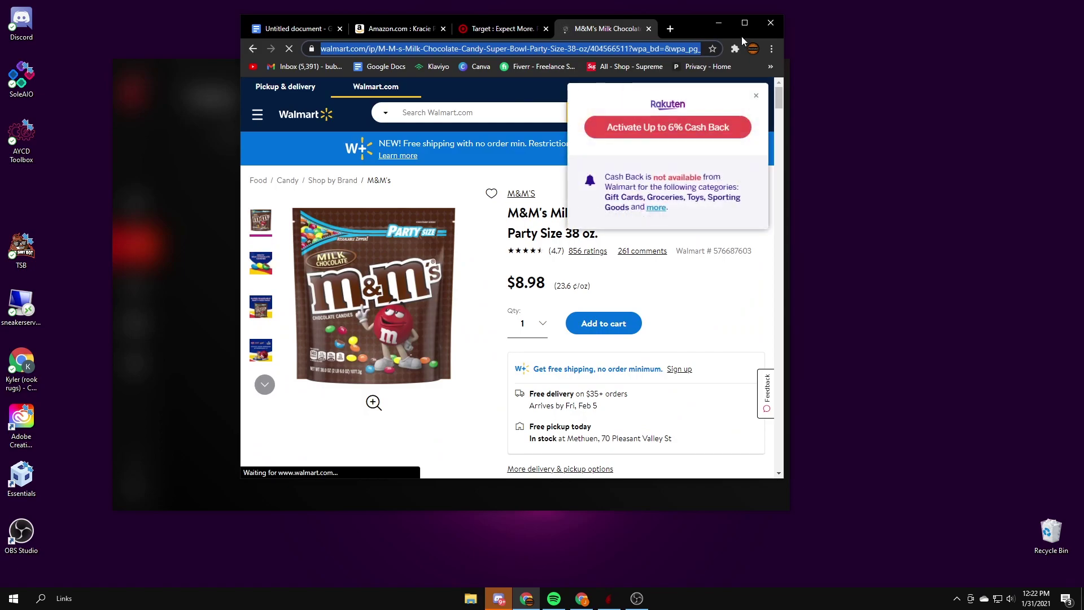
Step: Paste the M&M's link into the Walmart task's Link field and choose the saved checkout profile
{"action": "left_click", "coordinate": [719, 24]}
{"action": "left_click", "coordinate": [391, 191]}
{"action": "key", "text": "ctrl+v"}
{"action": "left_click", "coordinate": [364, 225]}
{"action": "left_click", "coordinate": [370, 242]}
Step: Fill the Walmart task with scarlet isps proxies, quantity 1, delay 1000, task count 1, the saved Walmart account, and 15
{"action": "left_click", "coordinate": [510, 229]}
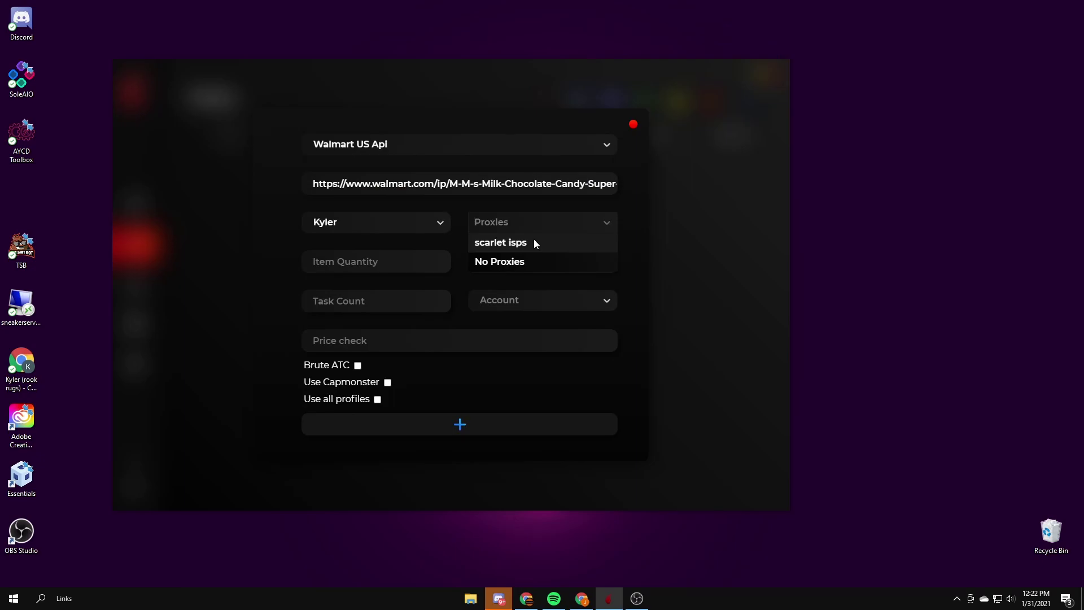
{"action": "left_click", "coordinate": [536, 243]}
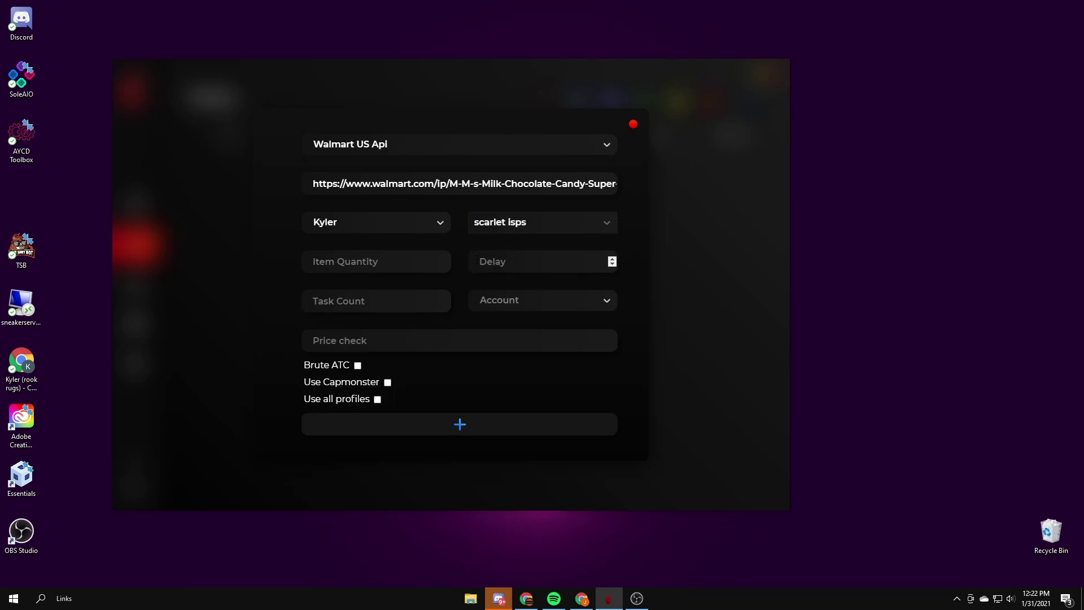
{"action": "left_click", "coordinate": [390, 266]}
{"action": "type", "text": "1"}
{"action": "left_click", "coordinate": [518, 268]}
{"action": "type", "text": "1000"}
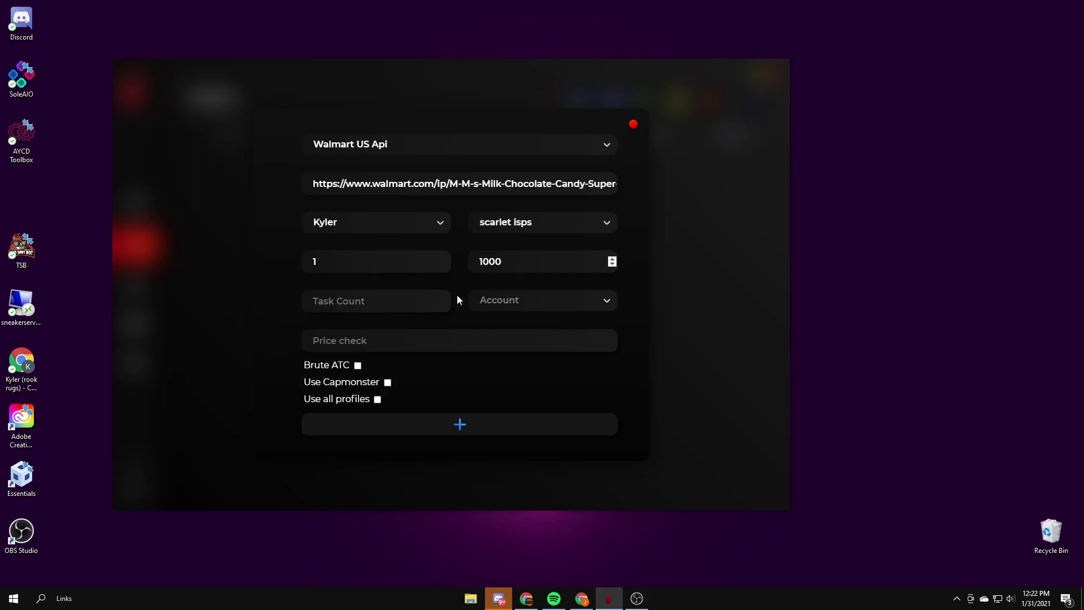
{"action": "left_click", "coordinate": [391, 298]}
{"action": "type", "text": "1"}
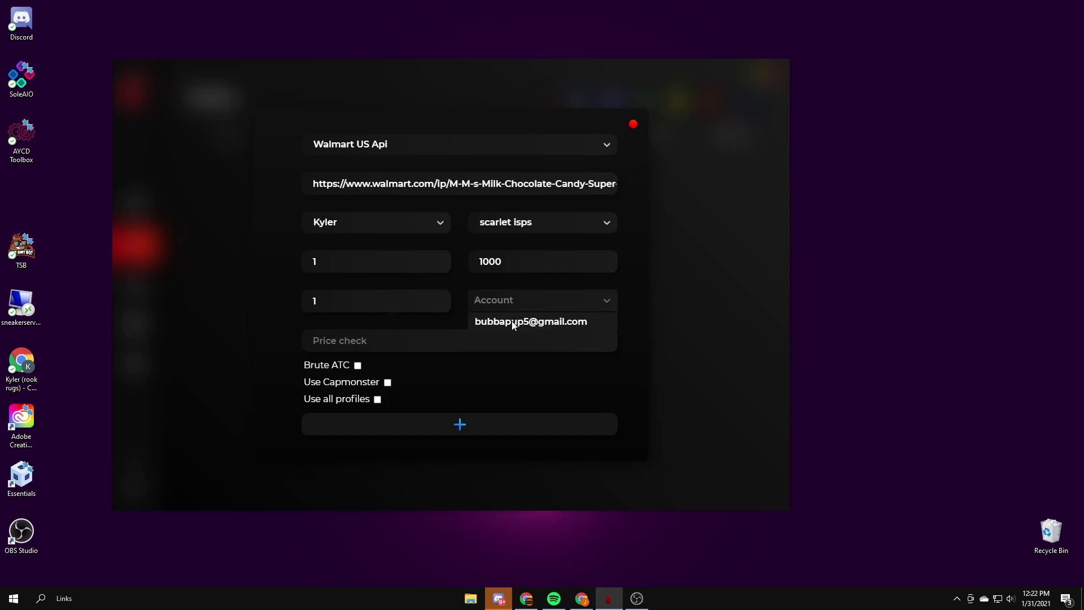
{"action": "left_click", "coordinate": [513, 322]}
{"action": "left_click", "coordinate": [426, 346]}
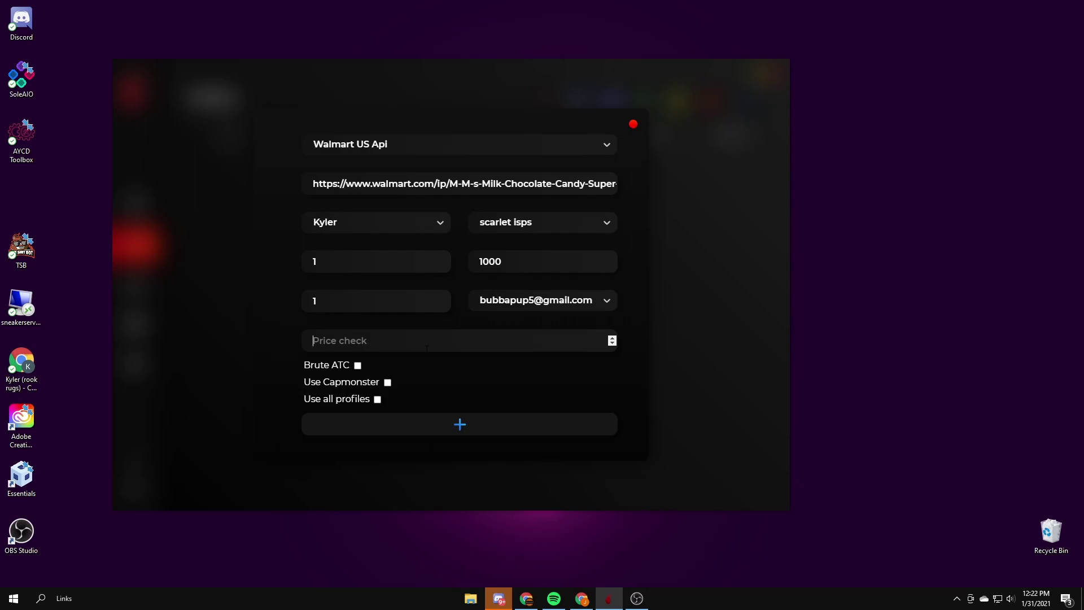
{"action": "type", "text": "15"}
Step: Add the Walmart M&M's task, dismiss the confirmation, and close the task form
{"action": "left_click", "coordinate": [448, 425]}
{"action": "left_click", "coordinate": [450, 343]}
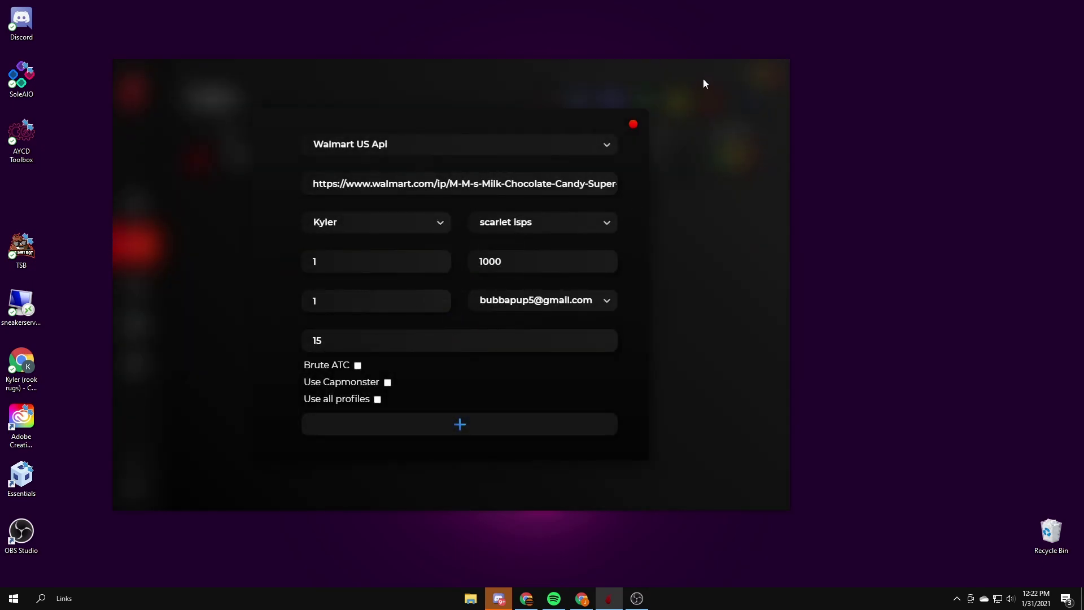
{"action": "left_click", "coordinate": [634, 125]}
Step: Move the Tasks window aside, open the captcha harvester, and start the Walmart M&M's task
{"action": "left_click_drag", "start_coordinate": [157, 87], "coordinate": [49, 35]}
{"action": "left_click", "coordinate": [476, 52]}
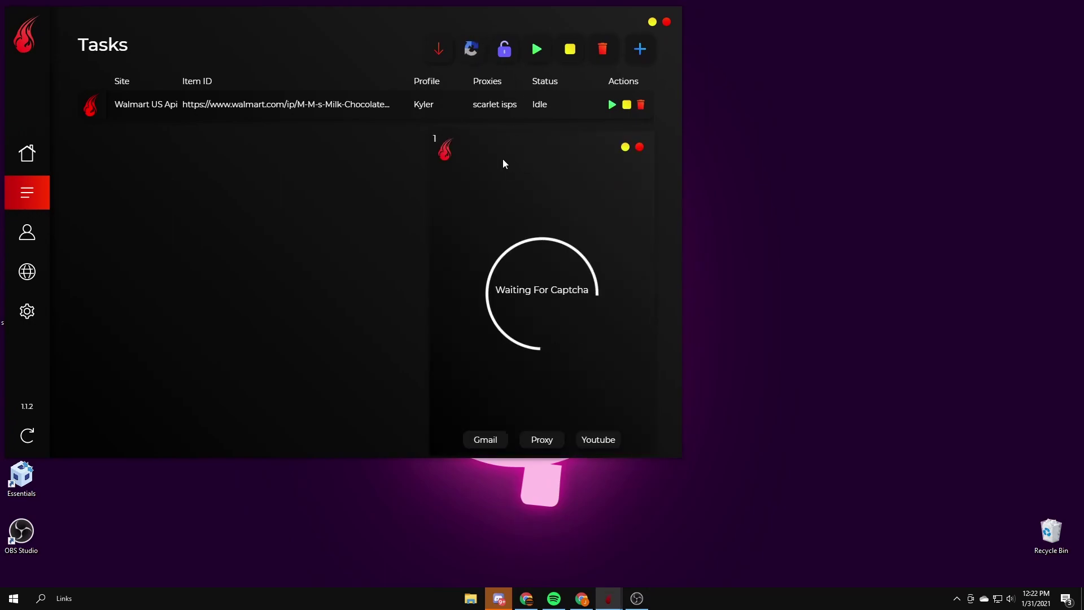
{"action": "left_click", "coordinate": [612, 105]}
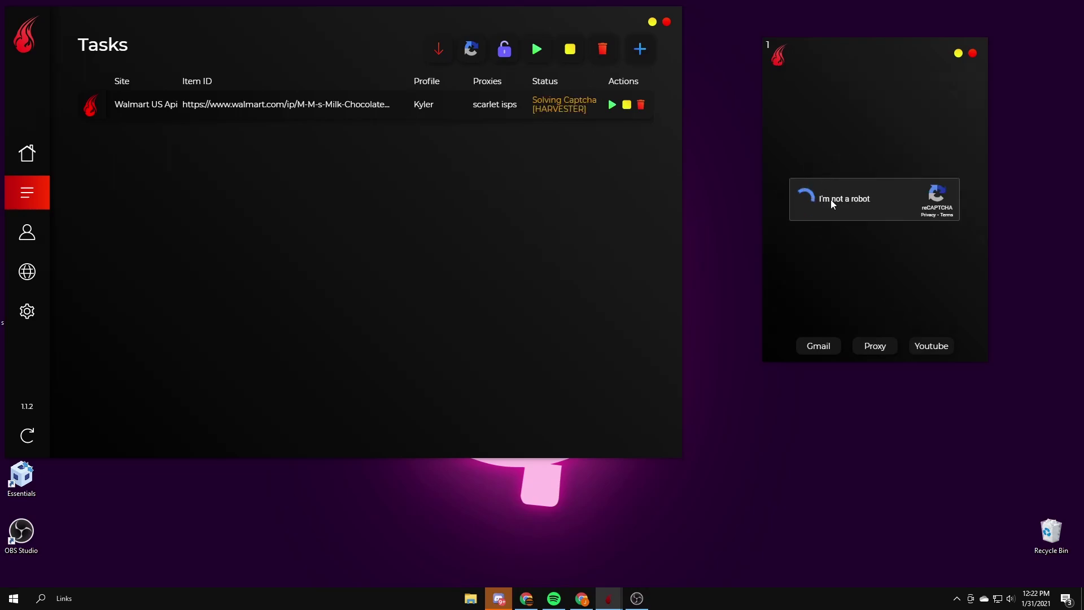
Step: Solve the reCAPTCHA: pick the motorcycle tile, then three traffic-light tiles, and verify
{"action": "left_click", "coordinate": [883, 239]}
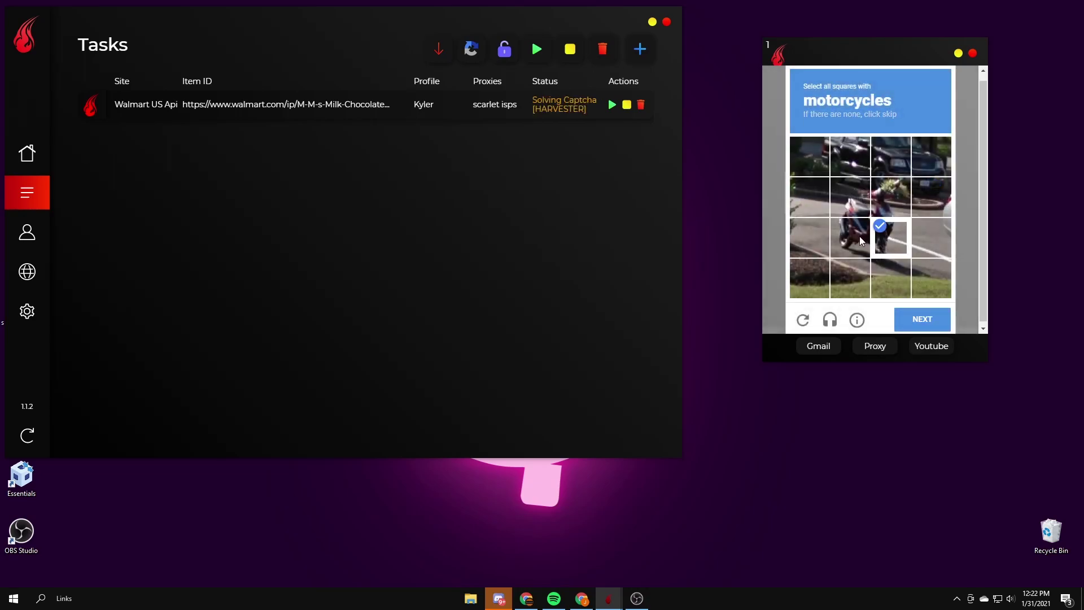
{"action": "left_click", "coordinate": [930, 306]}
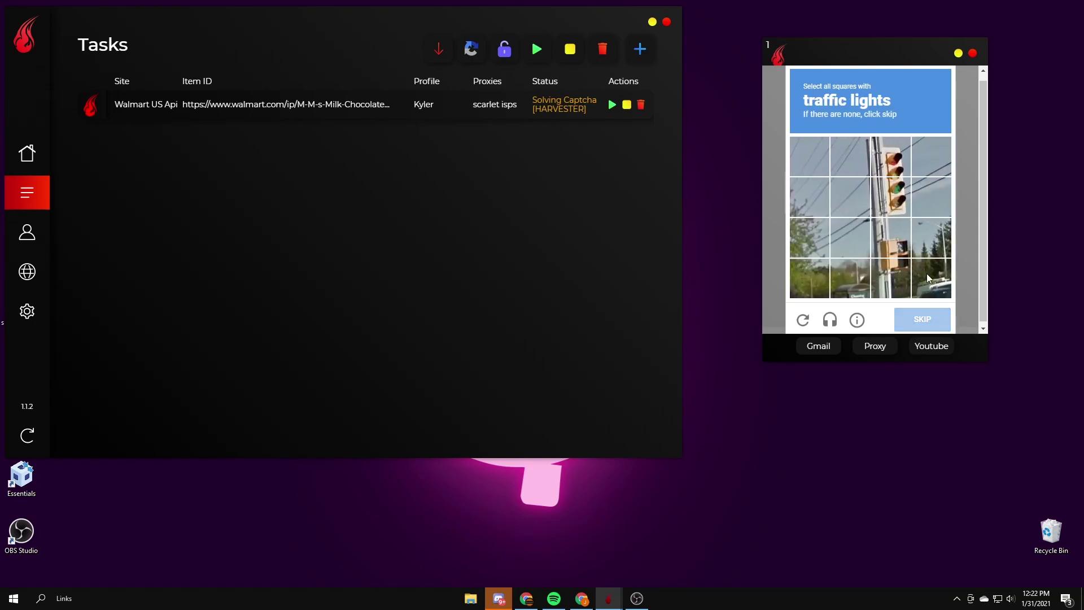
{"action": "left_click", "coordinate": [892, 183]}
{"action": "left_click", "coordinate": [892, 160]}
{"action": "left_click", "coordinate": [894, 277]}
{"action": "left_click", "coordinate": [914, 316]}
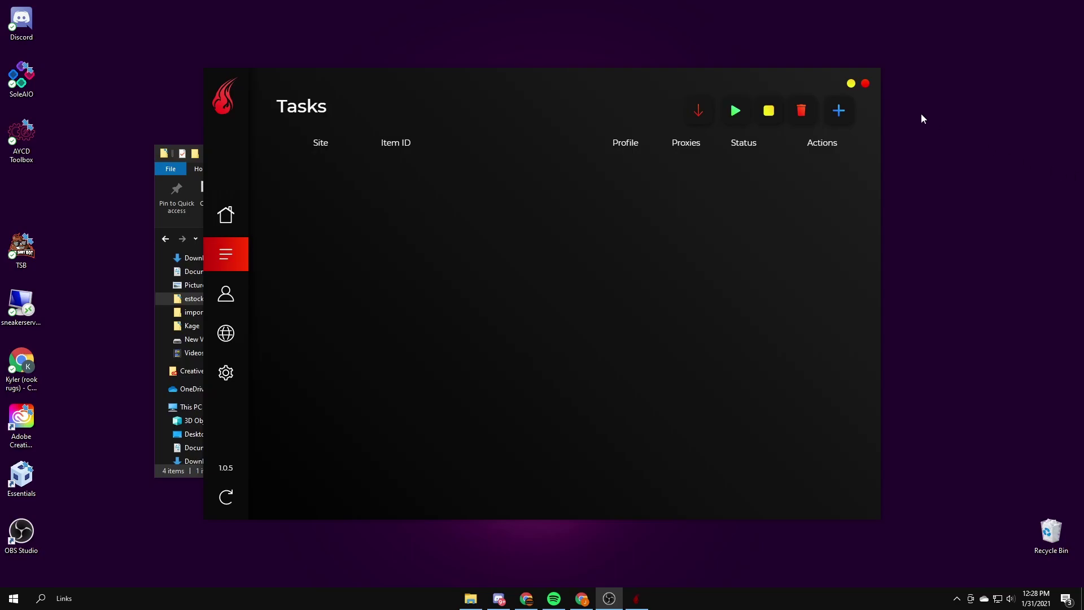
Step: Start a new task on Target [Fuego] and bring up Chrome's Airheads Theater Box product page
{"action": "left_click", "coordinate": [841, 119]}
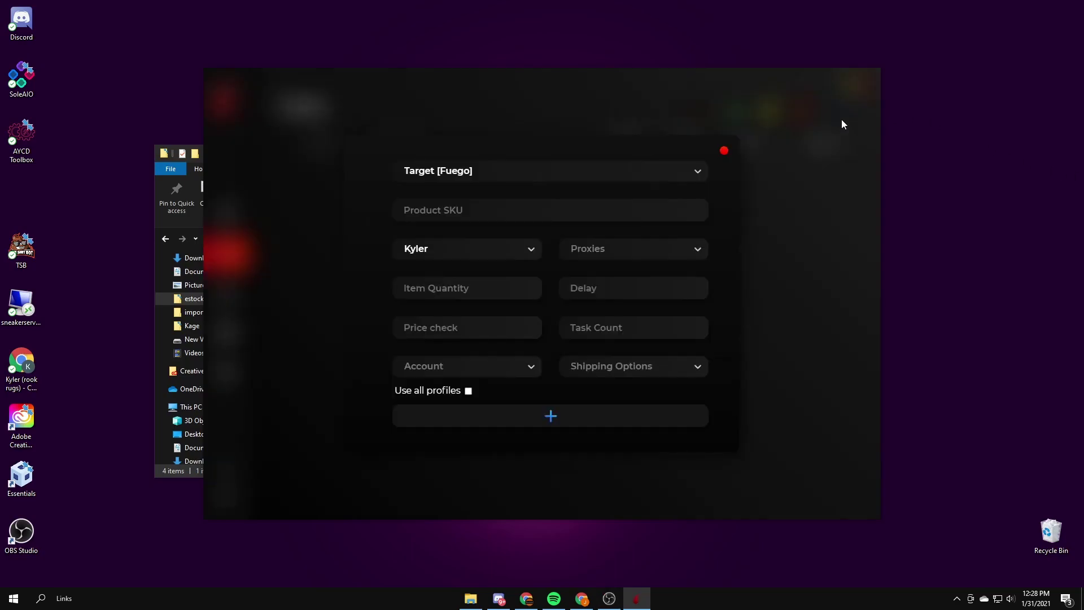
{"action": "left_click", "coordinate": [473, 177]}
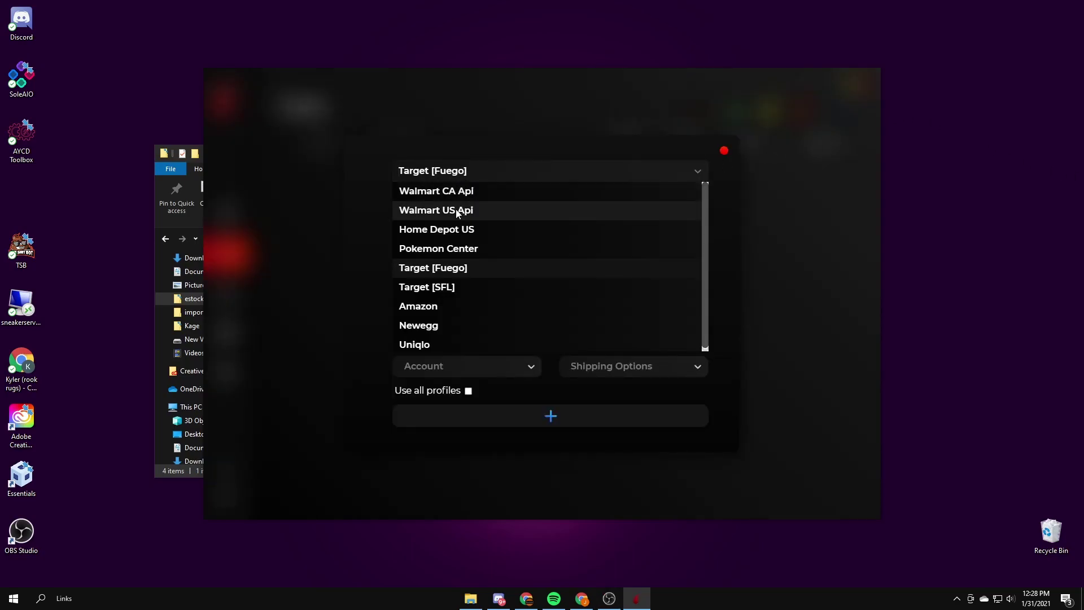
{"action": "left_click", "coordinate": [719, 172]}
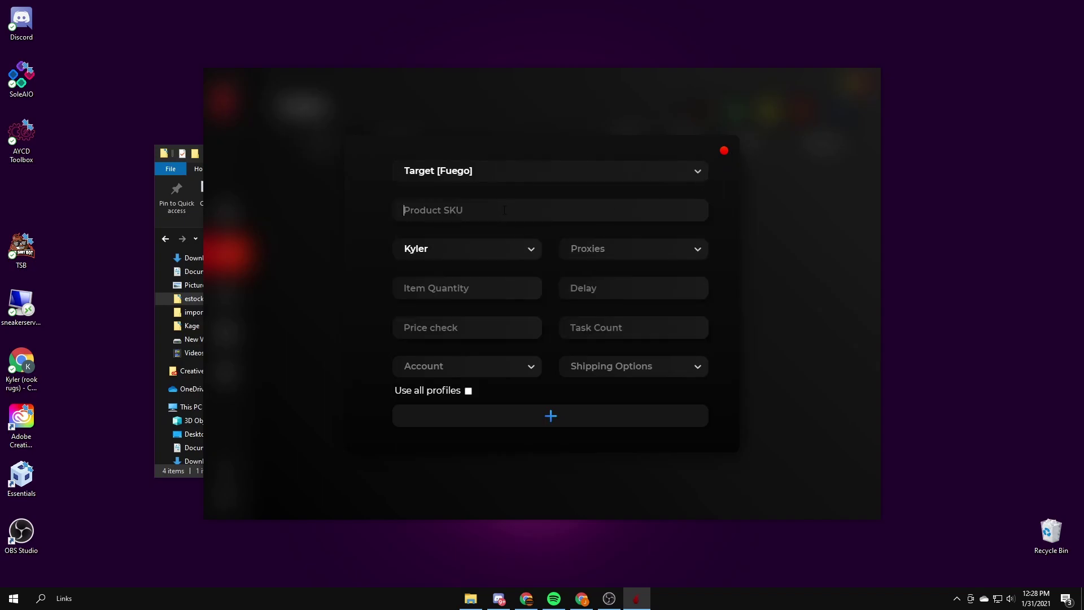
{"action": "type", "text": "51547897"}
{"action": "left_click", "coordinate": [527, 598]}
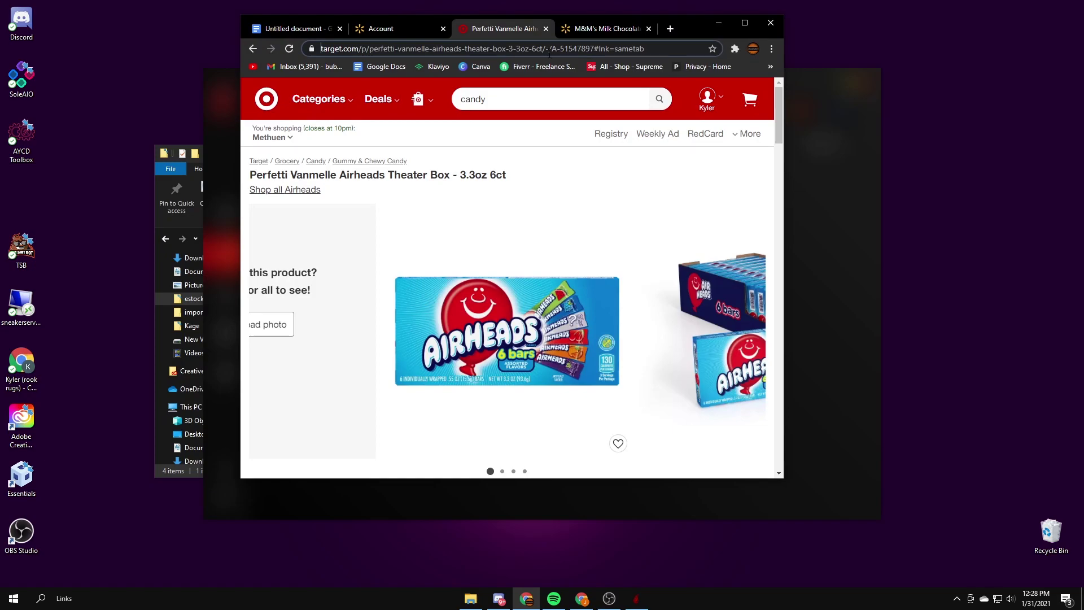
Step: Copy item number 51547897 from the Airheads page address and minimize Chrome
{"action": "left_click_drag", "start_coordinate": [569, 49], "coordinate": [638, 52]}
{"action": "left_click", "coordinate": [615, 48]}
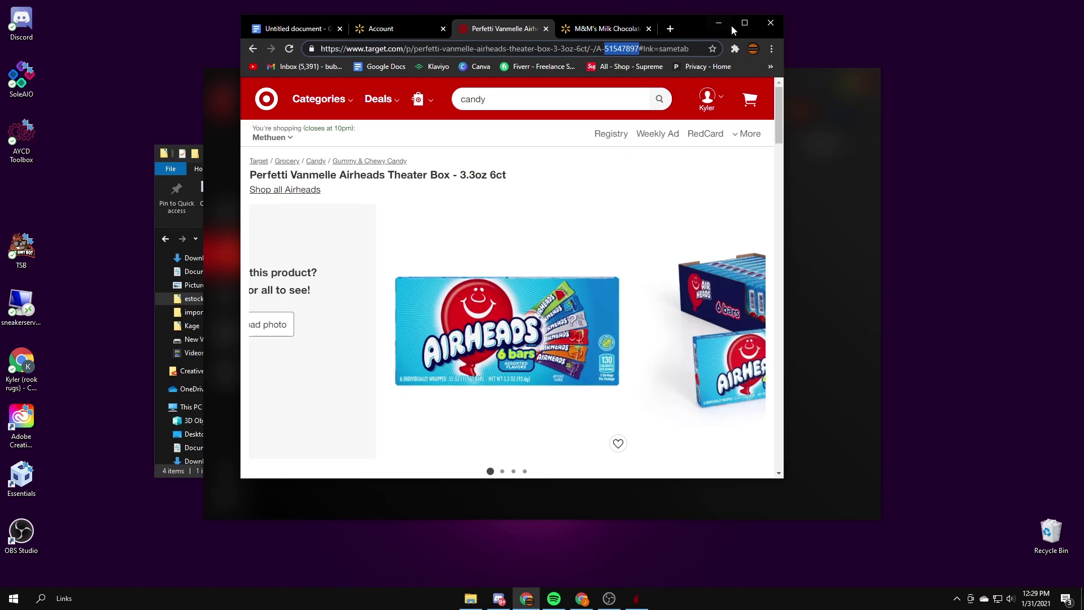
{"action": "left_click", "coordinate": [719, 23]}
Step: Set quantity 1, scarlet isps proxies, price check 1 and task count 1 on the Target task
{"action": "left_click", "coordinate": [466, 287]}
{"action": "type", "text": "1"}
{"action": "left_click", "coordinate": [599, 248]}
{"action": "left_click", "coordinate": [600, 269]}
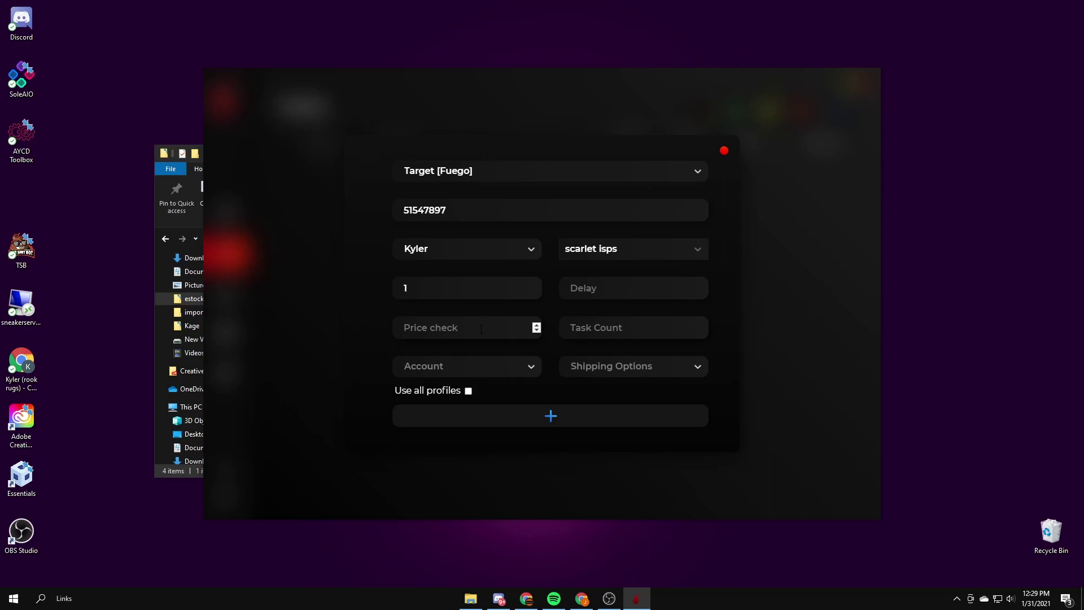
{"action": "left_click", "coordinate": [534, 326]}
{"action": "type", "text": "1"}
{"action": "left_click", "coordinate": [702, 327]}
{"action": "type", "text": "1"}
Step: Choose the Target shopping account, Online shipping, and fill in the delay
{"action": "left_click", "coordinate": [443, 368]}
{"action": "left_click", "coordinate": [445, 386]}
{"action": "left_click", "coordinate": [596, 367]}
{"action": "left_click", "coordinate": [585, 404]}
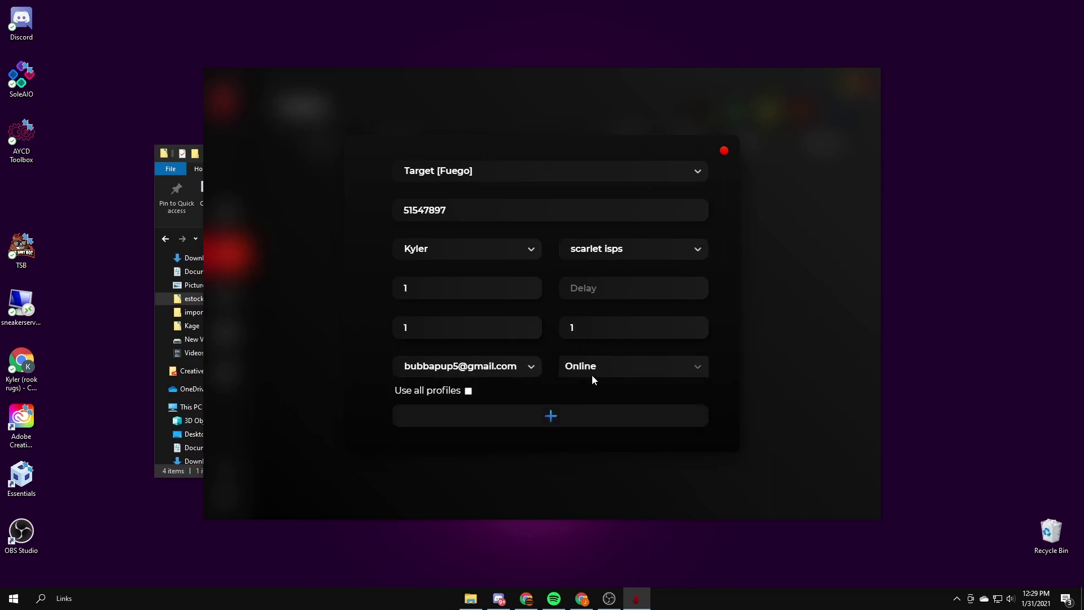
{"action": "left_click", "coordinate": [590, 289]}
Step: Add the Target task for item 51547897, return to the task list, and start it
{"action": "left_click", "coordinate": [498, 416]}
{"action": "left_click", "coordinate": [544, 355]}
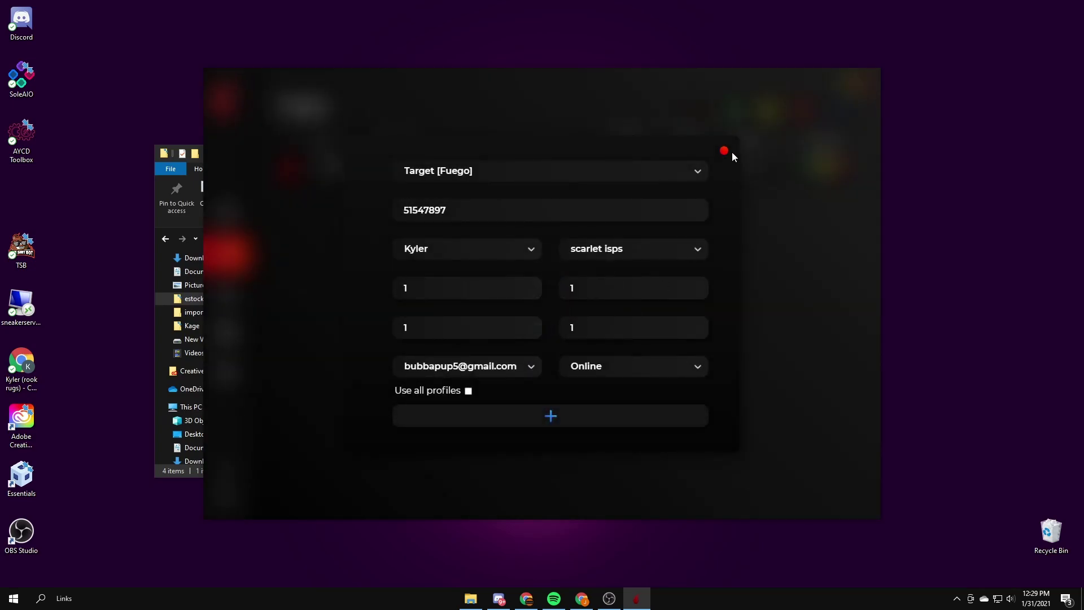
{"action": "left_click", "coordinate": [725, 151]}
{"action": "left_click", "coordinate": [810, 166]}
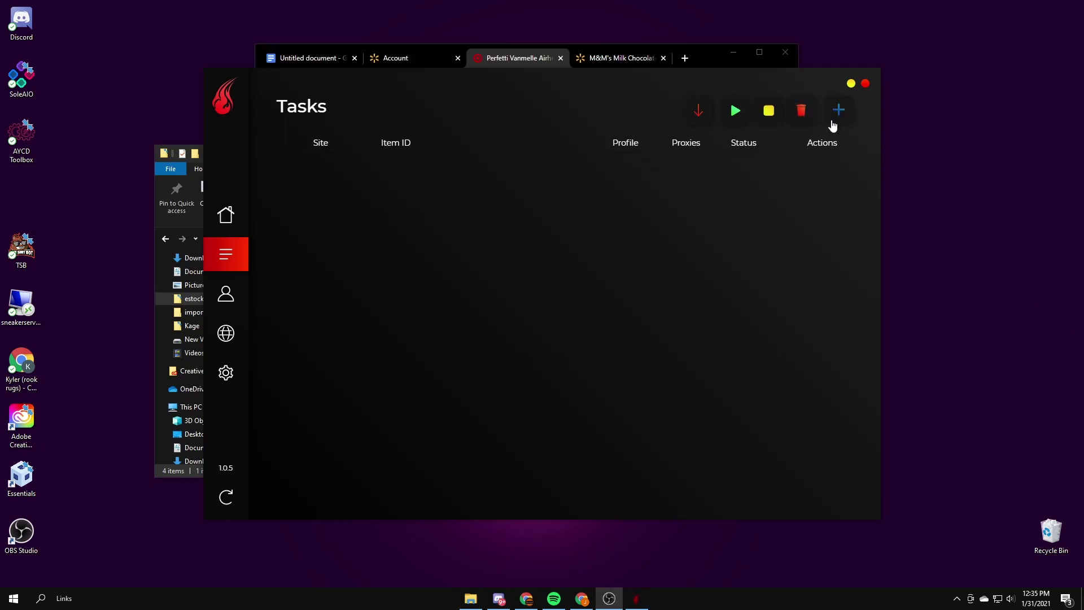
Step: Begin a new Pokemon Center task with region United States and SKU 290-80804
{"action": "left_click", "coordinate": [833, 123]}
{"action": "left_click", "coordinate": [474, 190]}
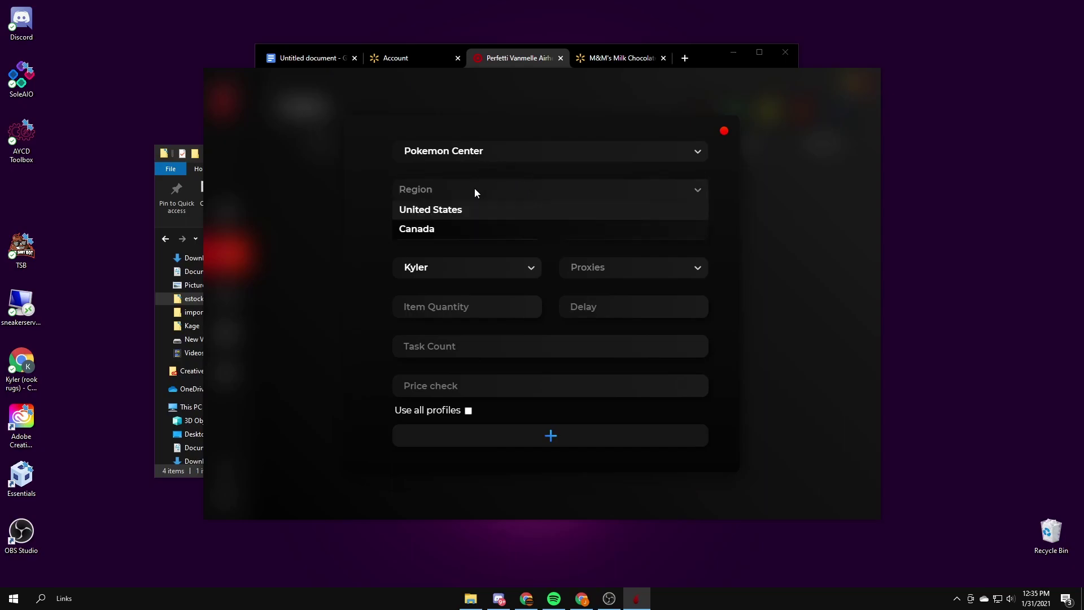
{"action": "left_click", "coordinate": [475, 207]}
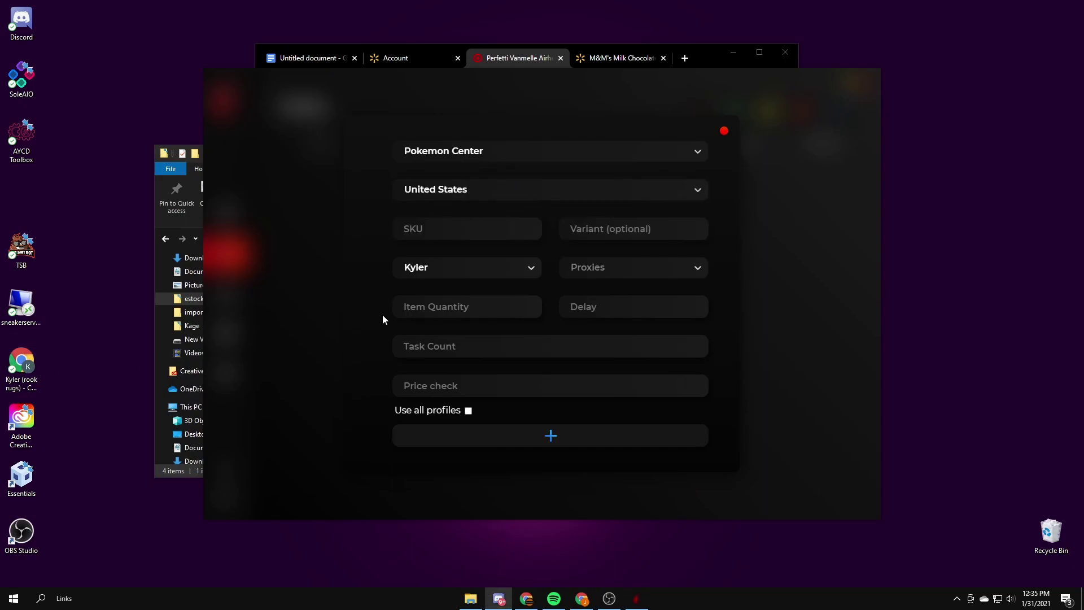
{"action": "left_click", "coordinate": [467, 228]}
{"action": "type", "text": "290-80804"}
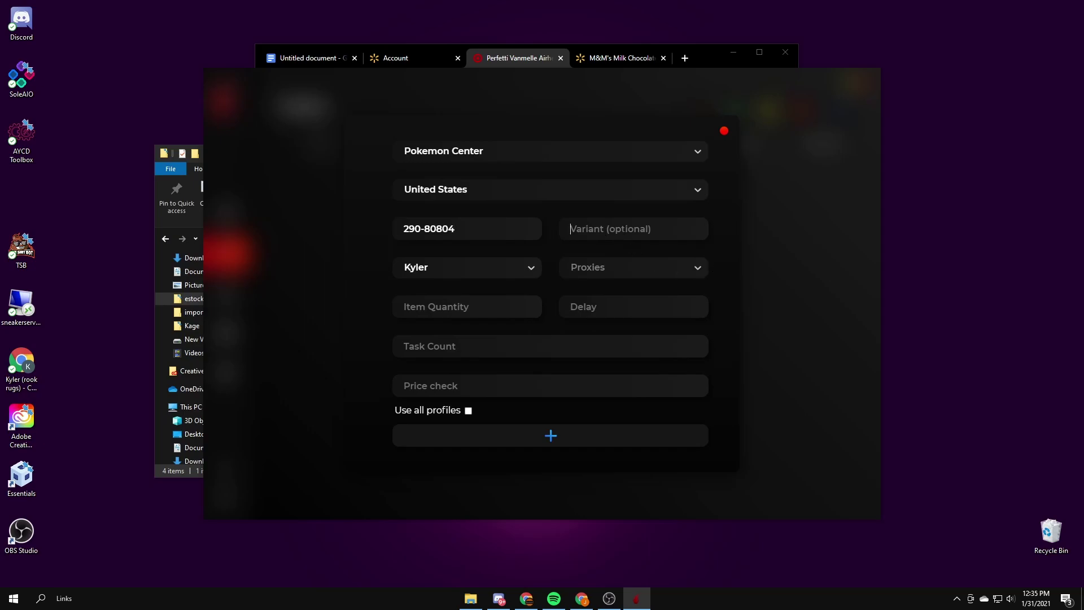
Step: Set scarlet isps proxies, quantity 1, delay 1111 and task count 1
{"action": "left_click", "coordinate": [621, 268]}
{"action": "left_click", "coordinate": [621, 287]}
{"action": "left_click", "coordinate": [405, 306]}
{"action": "type", "text": "1"}
{"action": "left_click", "coordinate": [637, 311]}
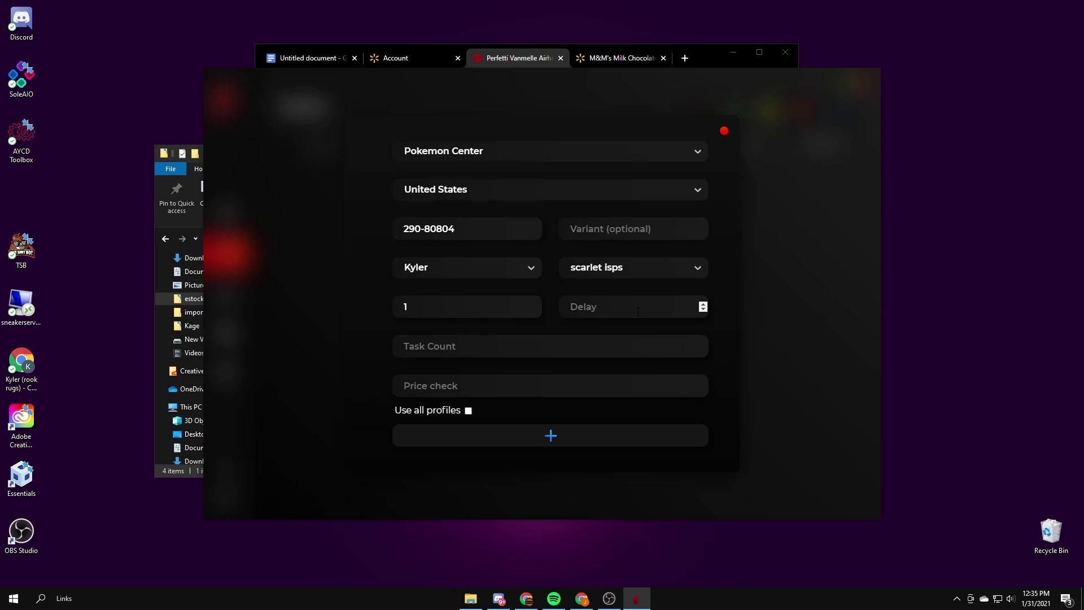
{"action": "type", "text": "1111"}
{"action": "key", "text": "Tab"}
{"action": "type", "text": "1"}
Step: Enter price check 66, add the Pokemon Center task, and dismiss the confirmation
{"action": "left_click", "coordinate": [496, 392]}
{"action": "type", "text": "66"}
{"action": "left_click", "coordinate": [484, 435]}
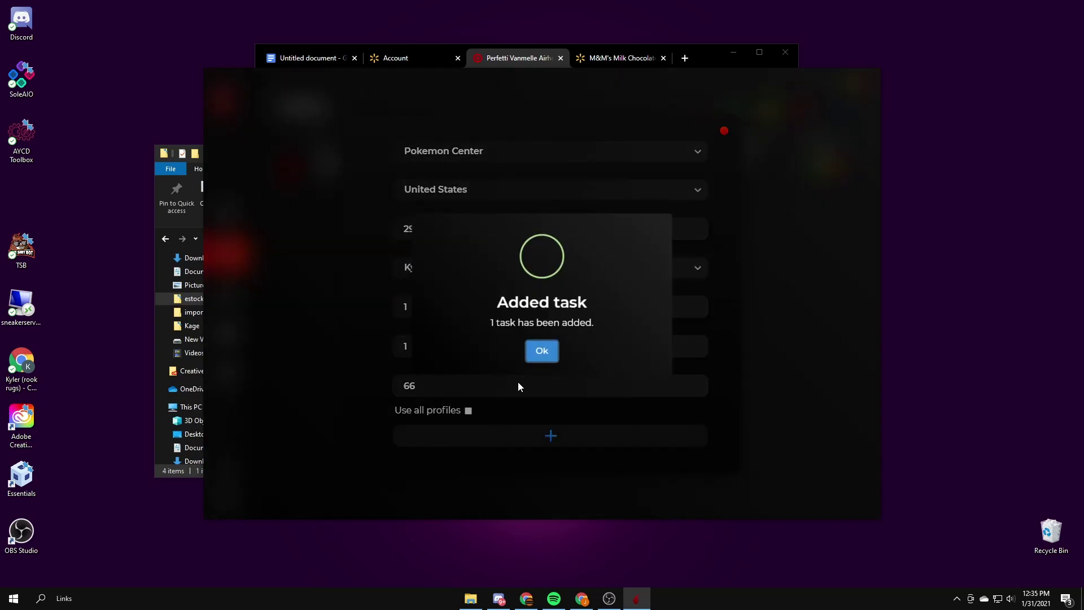
{"action": "left_click", "coordinate": [543, 351]}
Step: Return to the task list, start the Pokemon Center 290-80804 task, then delete it
{"action": "left_click", "coordinate": [724, 133]}
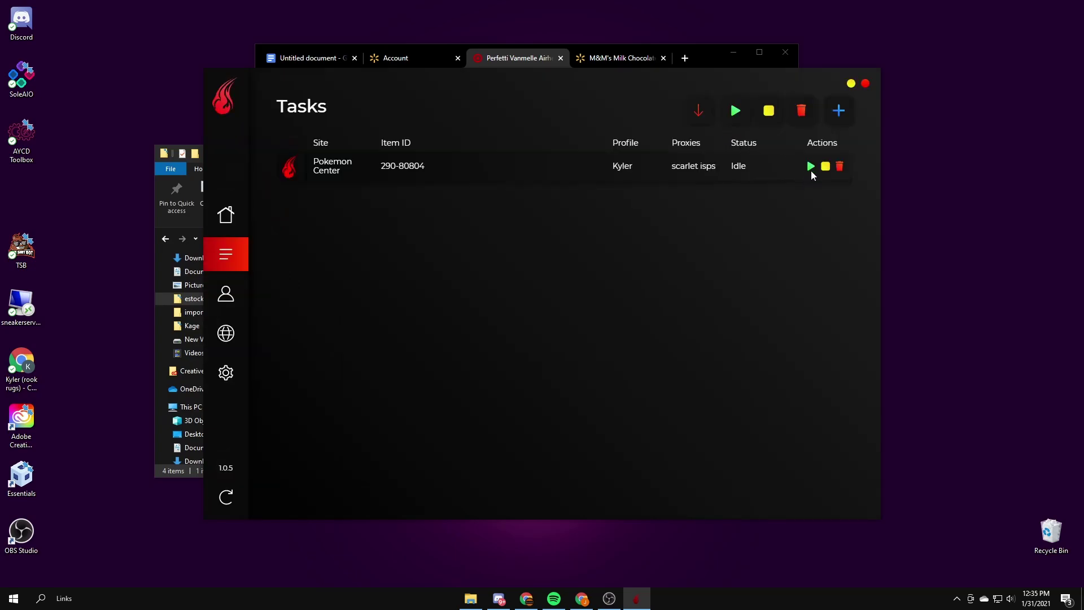
{"action": "left_click", "coordinate": [811, 169]}
{"action": "left_click", "coordinate": [840, 166]}
Step: Check the Region and store dropdowns in a new task form, then close it without adding
{"action": "left_click", "coordinate": [838, 110]}
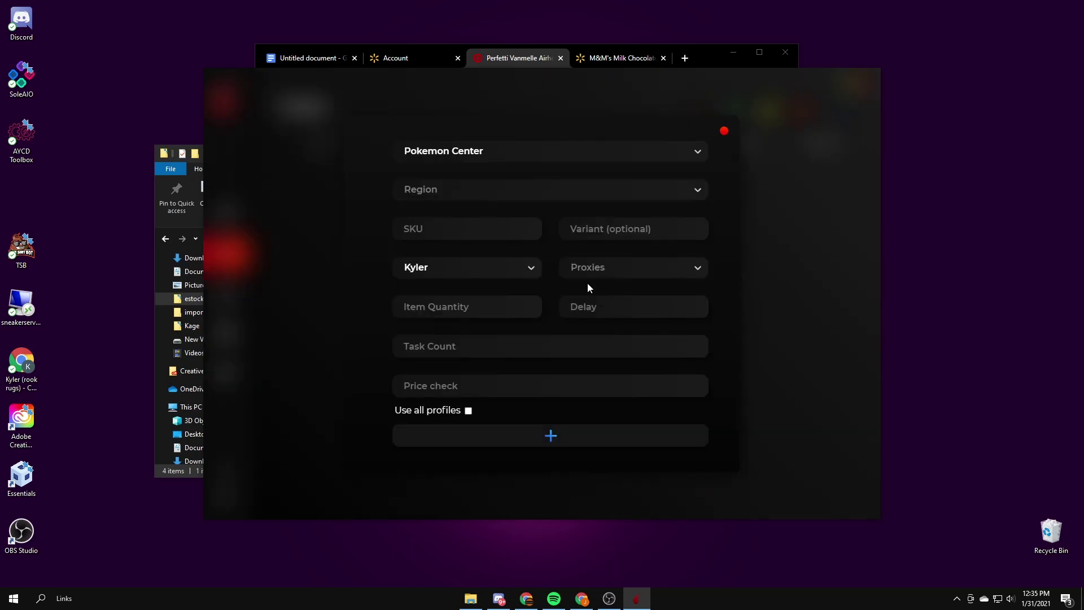
{"action": "left_click", "coordinate": [493, 185]}
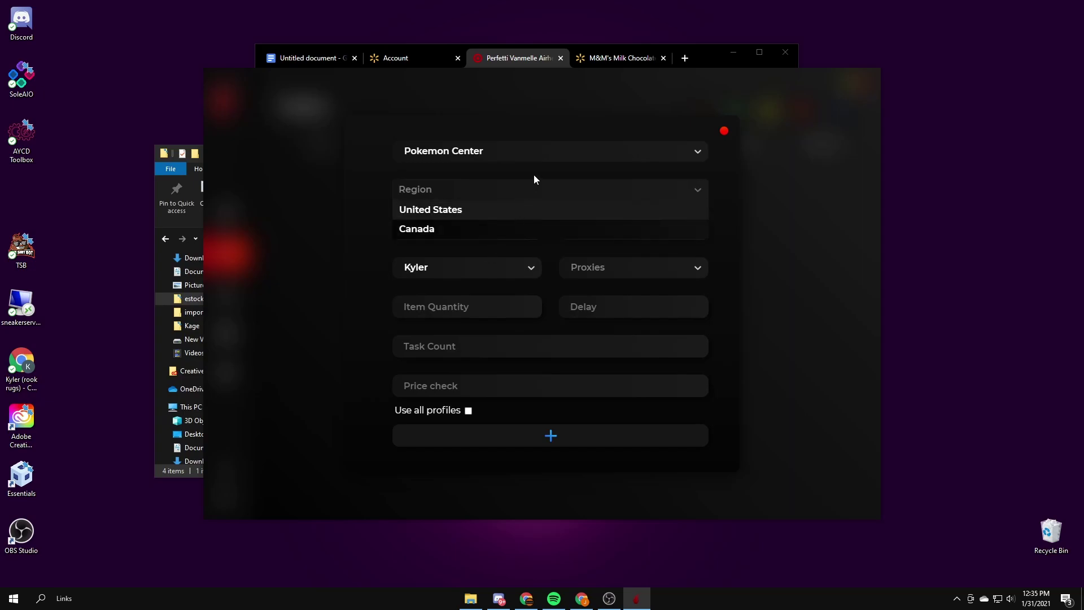
{"action": "left_click", "coordinate": [536, 152]}
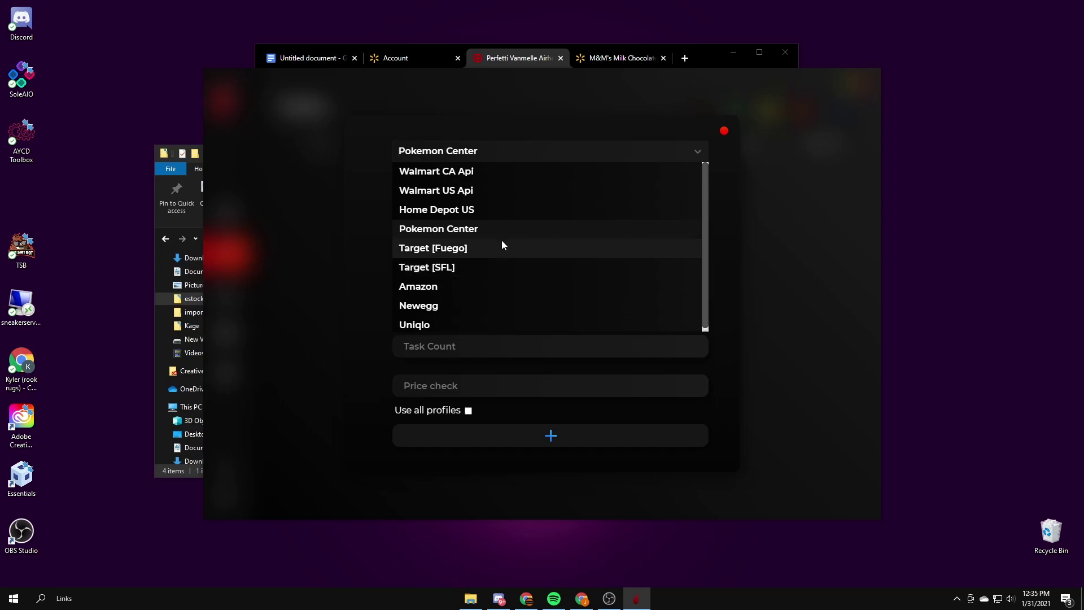
{"action": "left_click", "coordinate": [355, 395]}
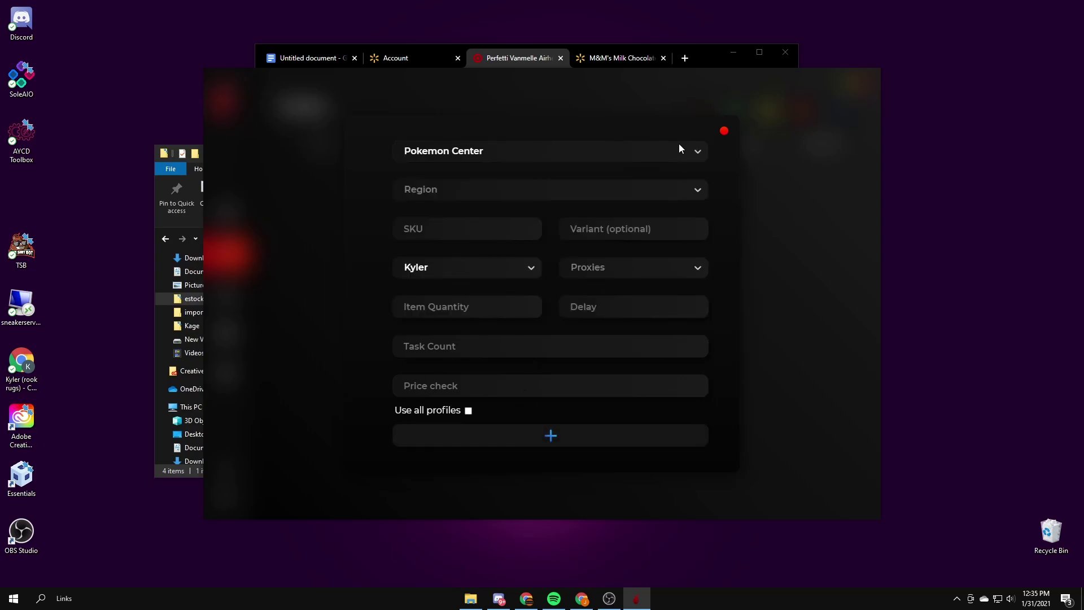
{"action": "left_click", "coordinate": [725, 132]}
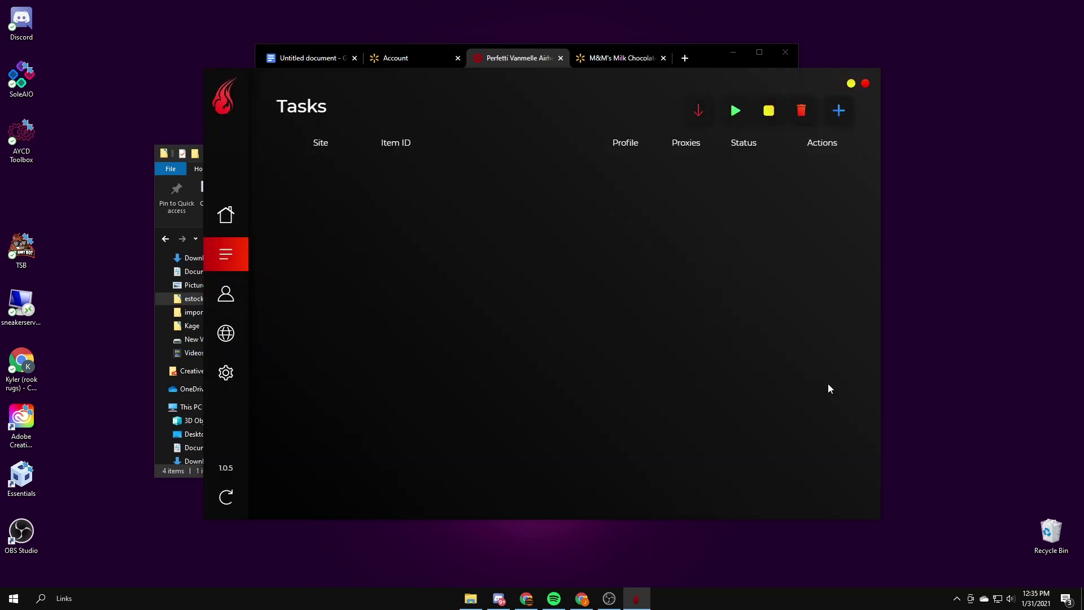